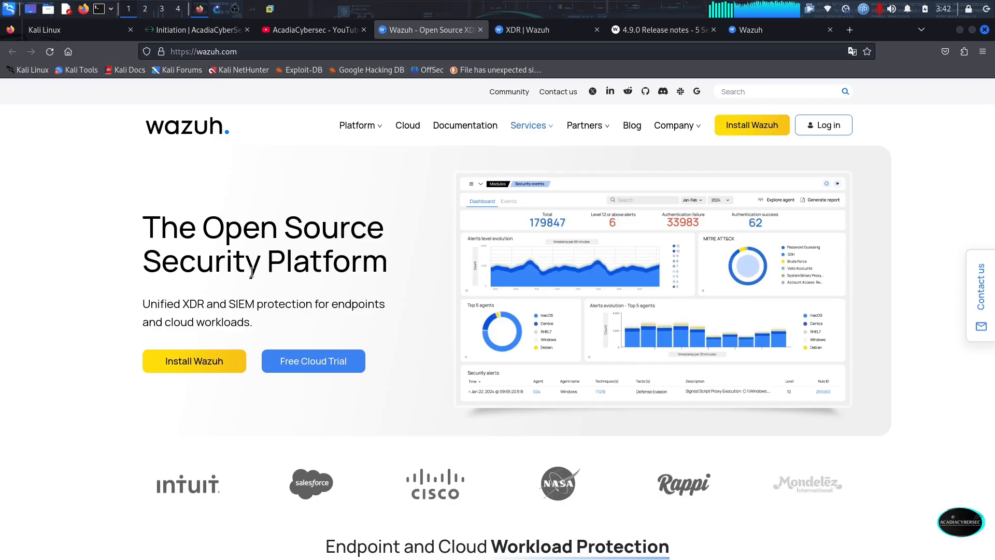
pyautogui.scroll(-3, 140, 382)
pyautogui.scroll(-2, 139, 382)
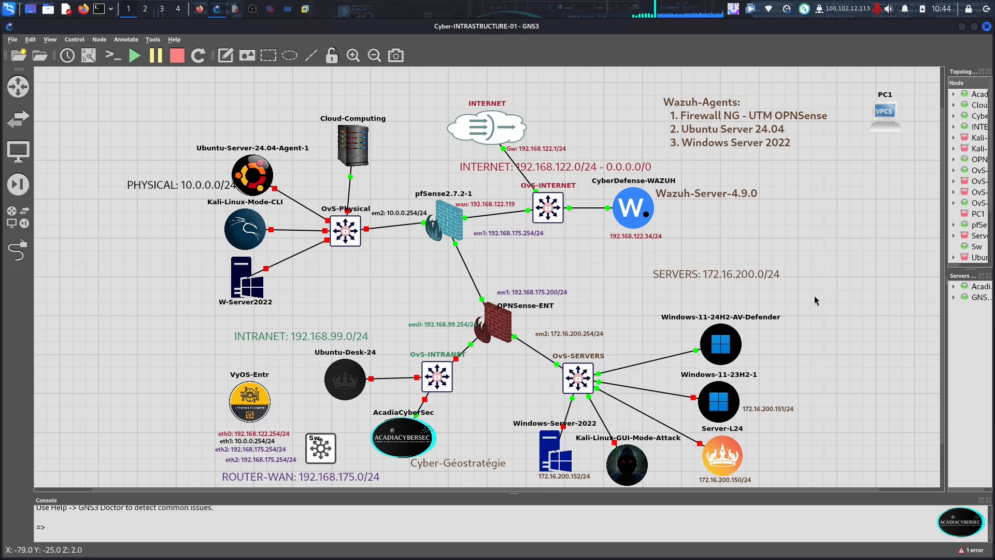
# Switch to Firefox and look through the AcadiaCybersec YouTube channel's videos and the Initiation course page, returning to the GNS3 topology
pyautogui.click(200, 10)
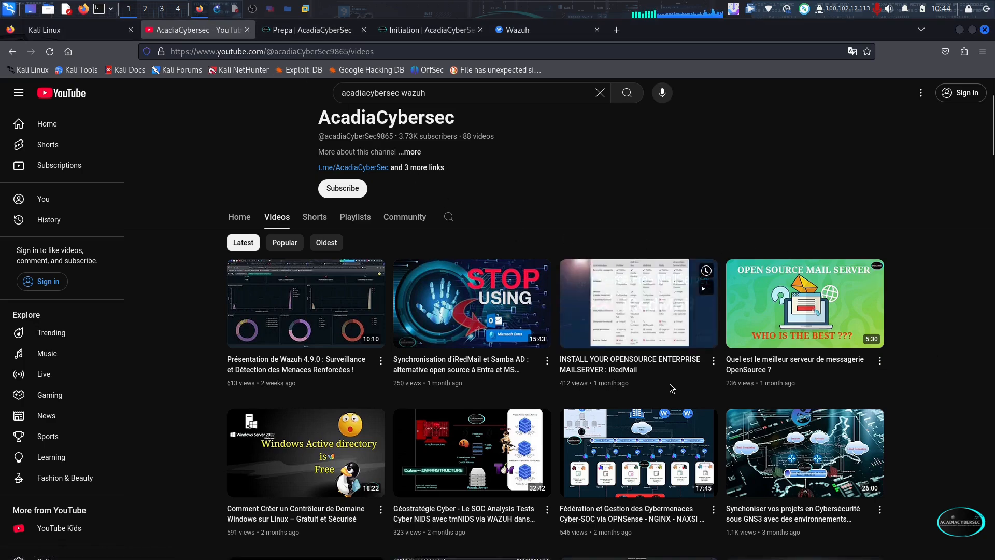
pyautogui.scroll(-7, 670, 384)
pyautogui.scroll(-8, 916, 382)
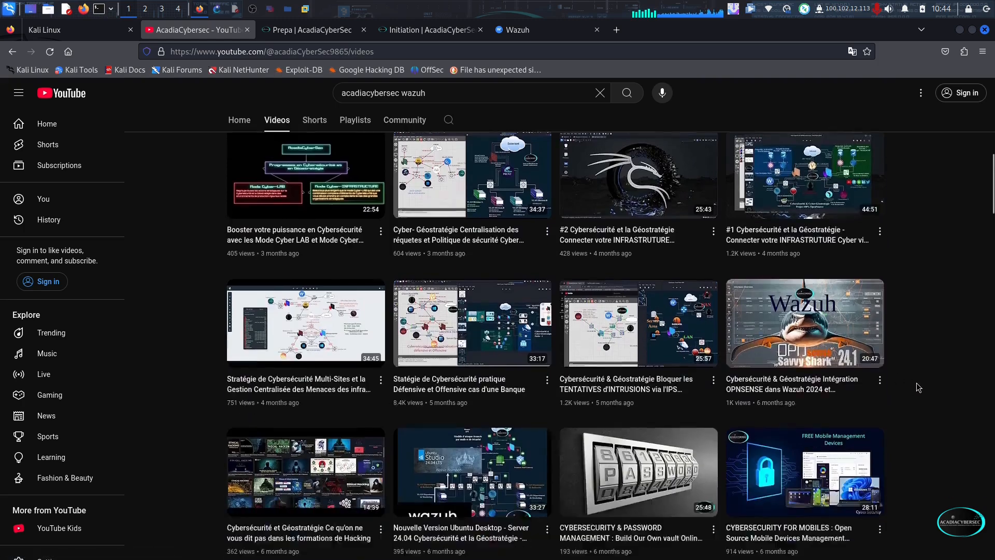
pyautogui.scroll(-14, 919, 386)
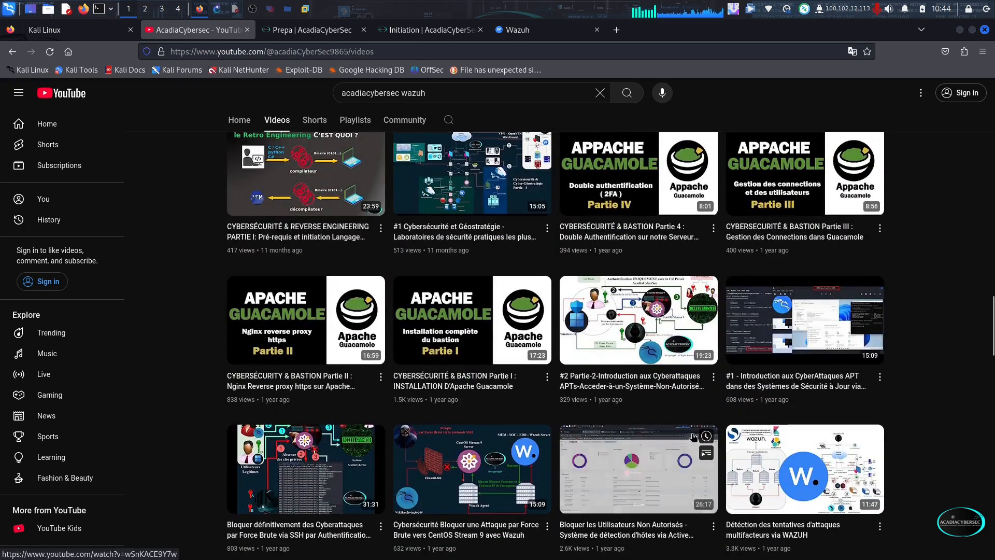
pyautogui.scroll(6, 925, 355)
pyautogui.scroll(2, 927, 349)
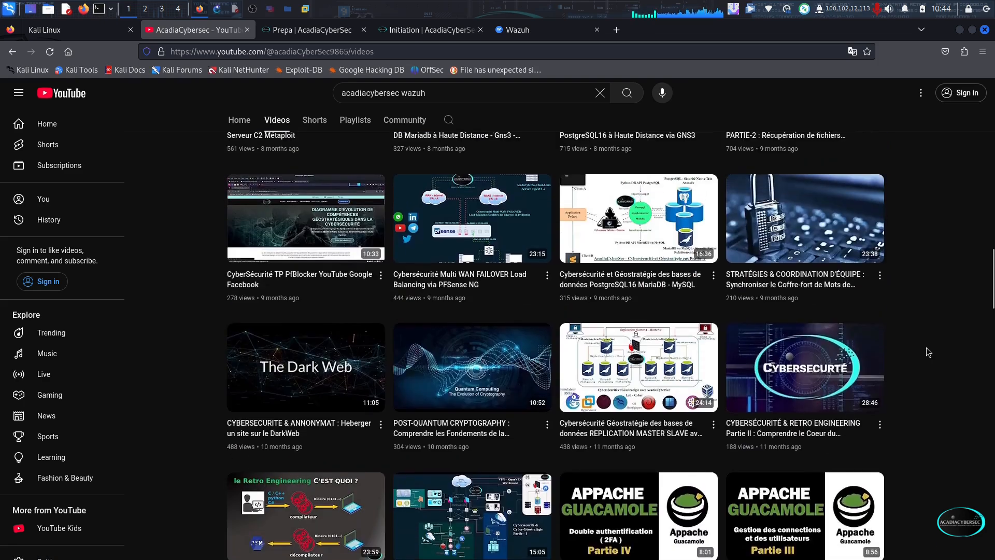
pyautogui.click(430, 30)
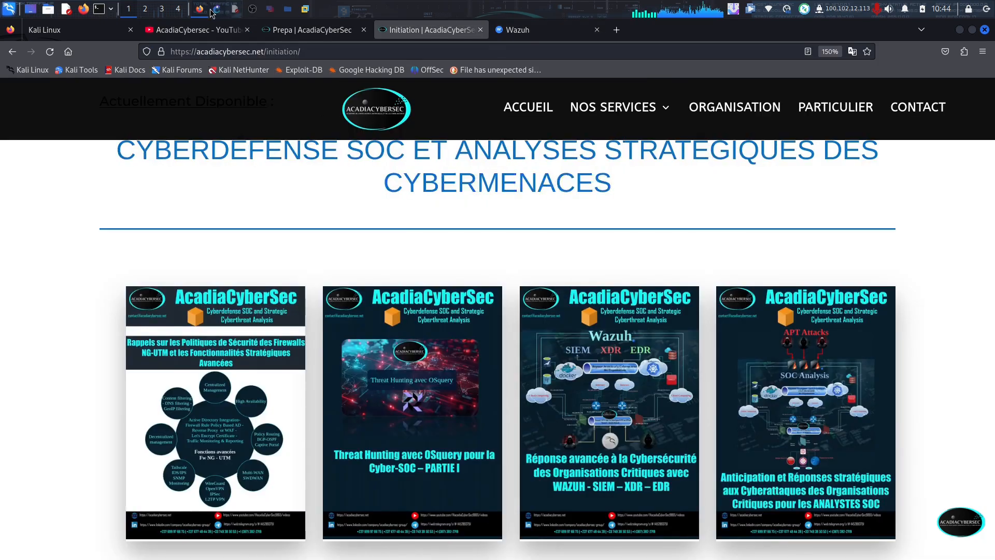
pyautogui.click(217, 8)
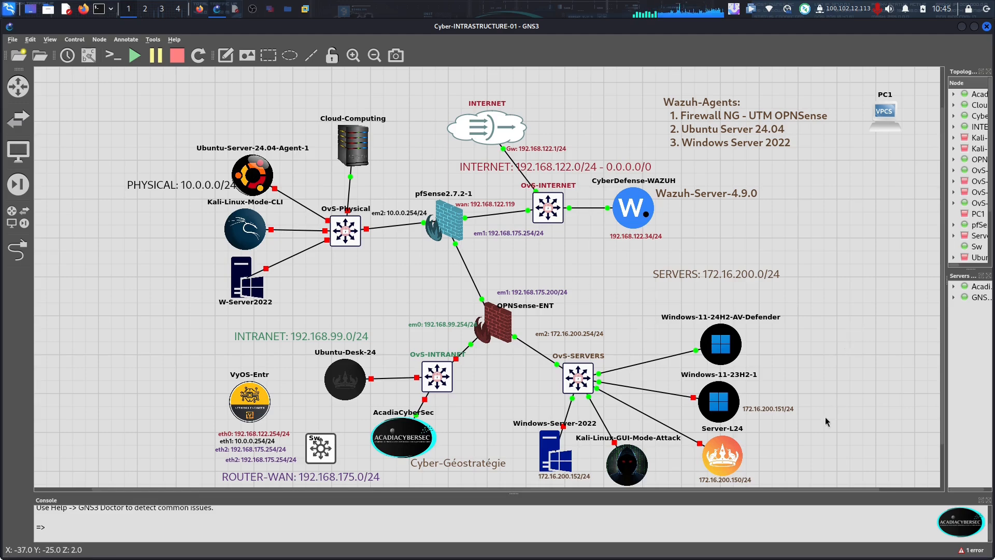
# Switch to VMware Workstation and sign in to the Windows-11-24H2-Agent-002 virtual machine with the account password
pyautogui.click(306, 9)
pyautogui.click(337, 182)
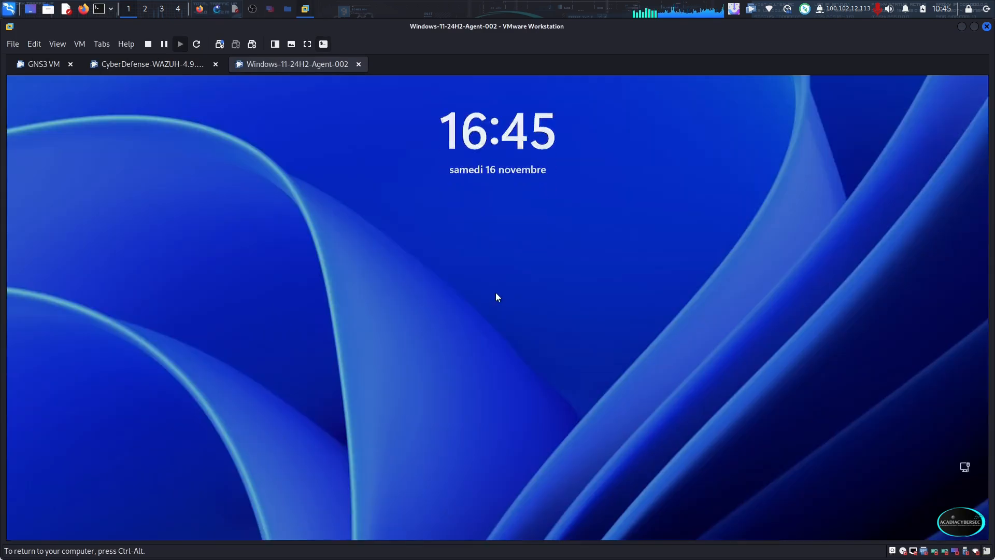
pyautogui.click(496, 294)
pyautogui.write('••••••••••••')
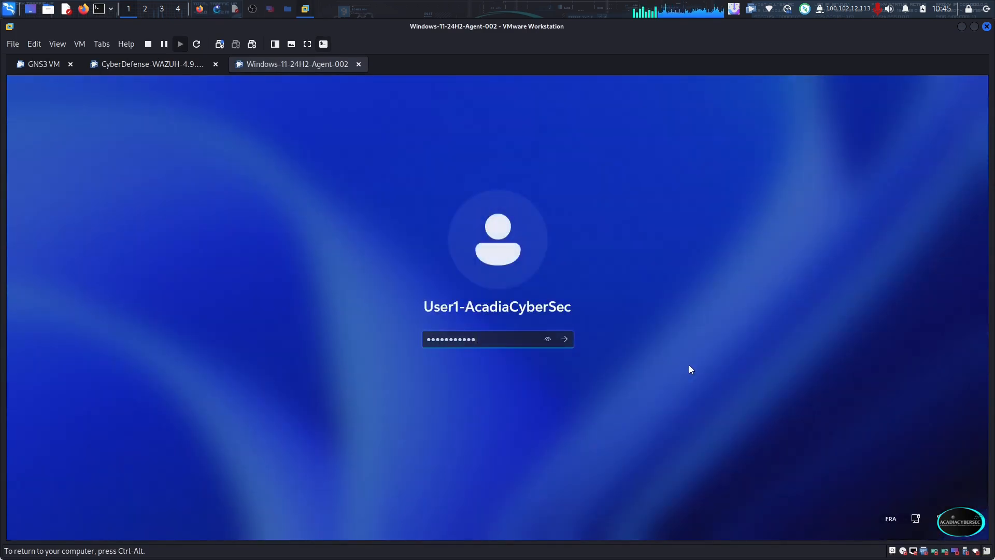
pyautogui.press('Return')
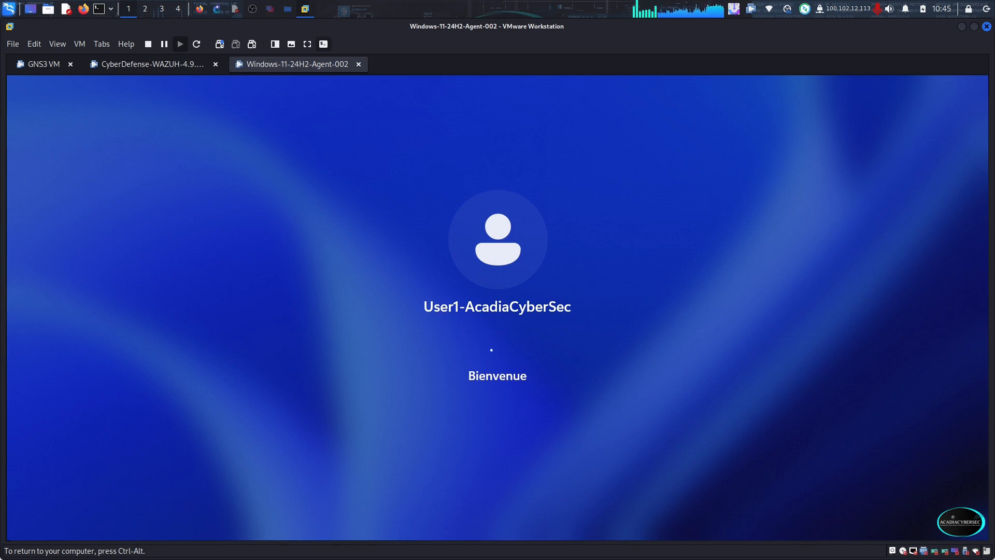
# Open the Wazuh dashboard in Firefox and list only its active agents, returning to the GNS3 topology
pyautogui.click(200, 9)
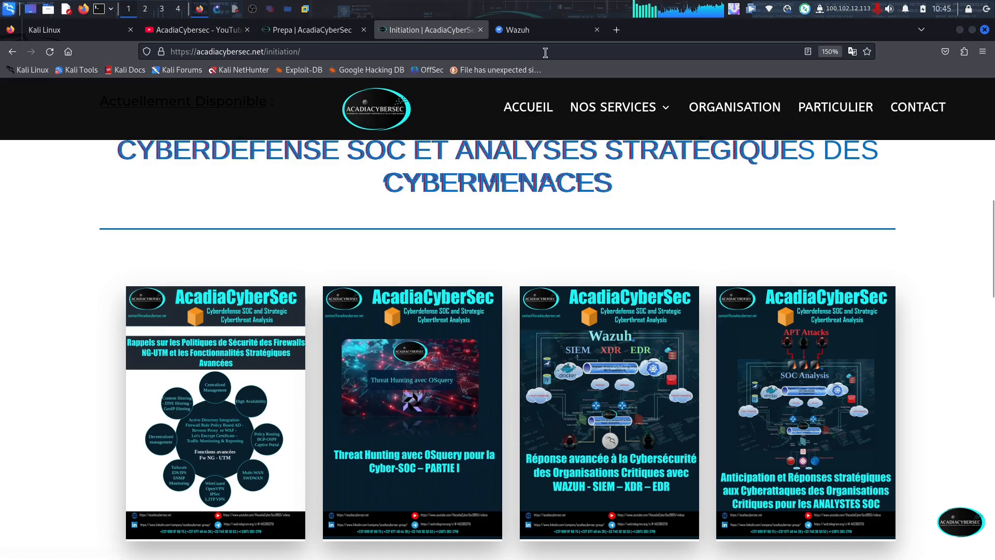
pyautogui.click(519, 29)
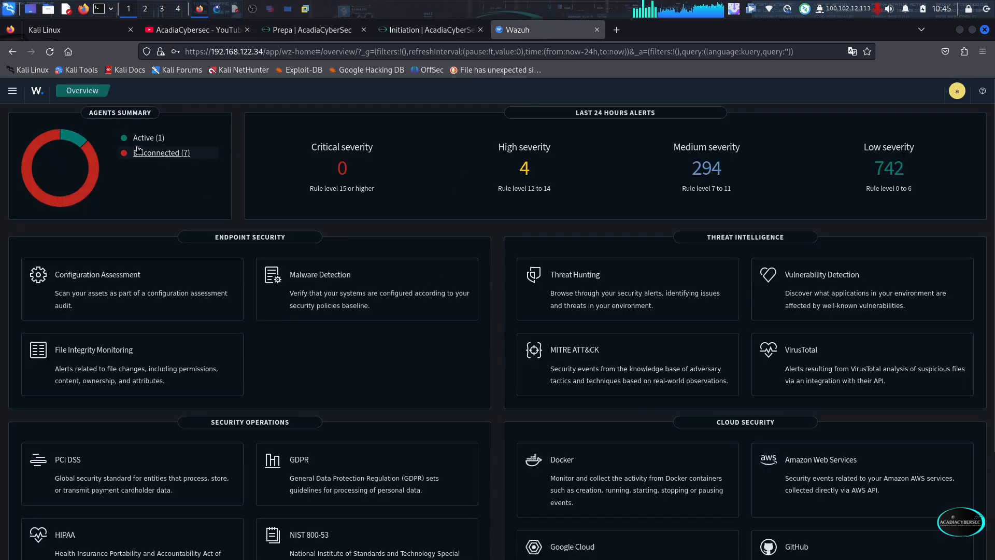
pyautogui.click(154, 143)
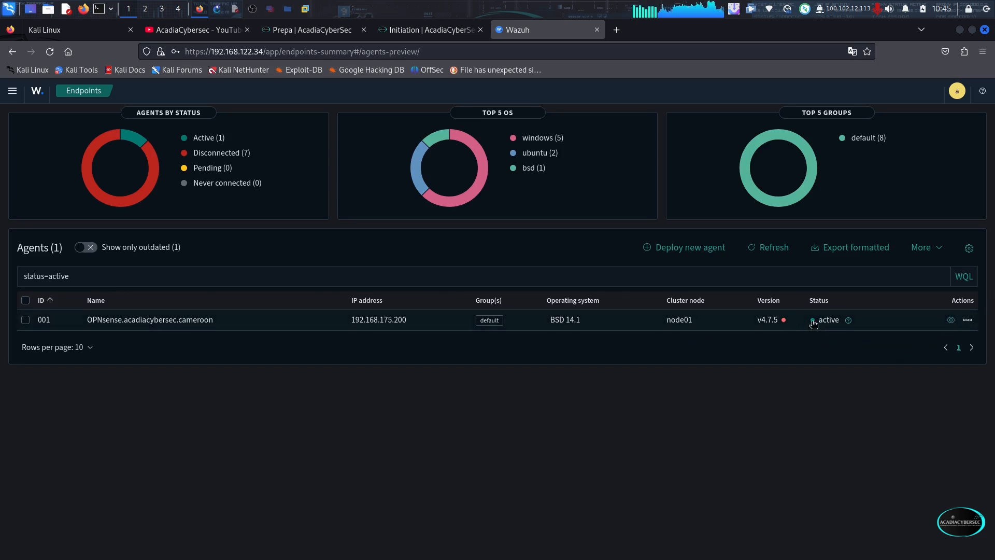
pyautogui.click(218, 10)
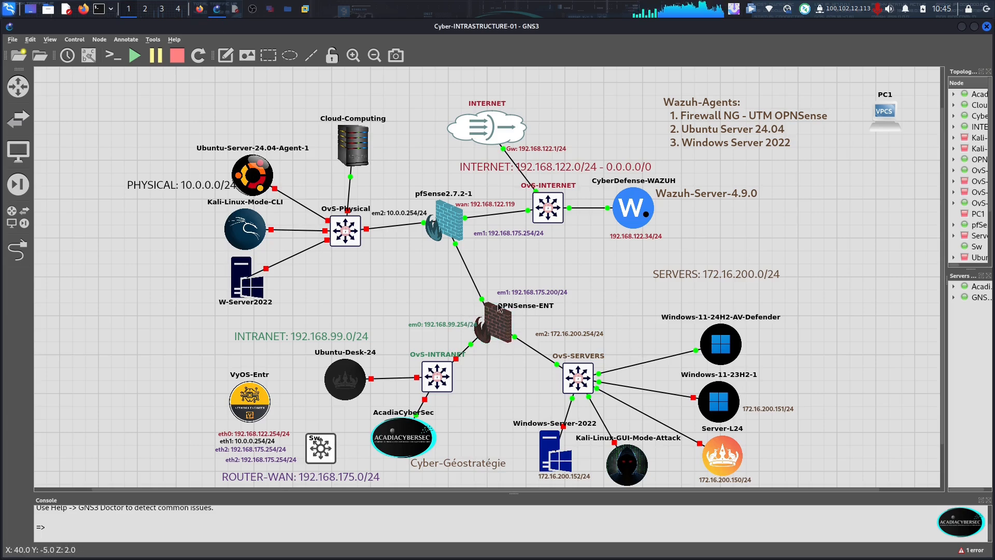
# In the Windows 11 virtual machine in VMware Workstation, run hostname in a Command Prompt and copy the returned computer name
pyautogui.click(306, 10)
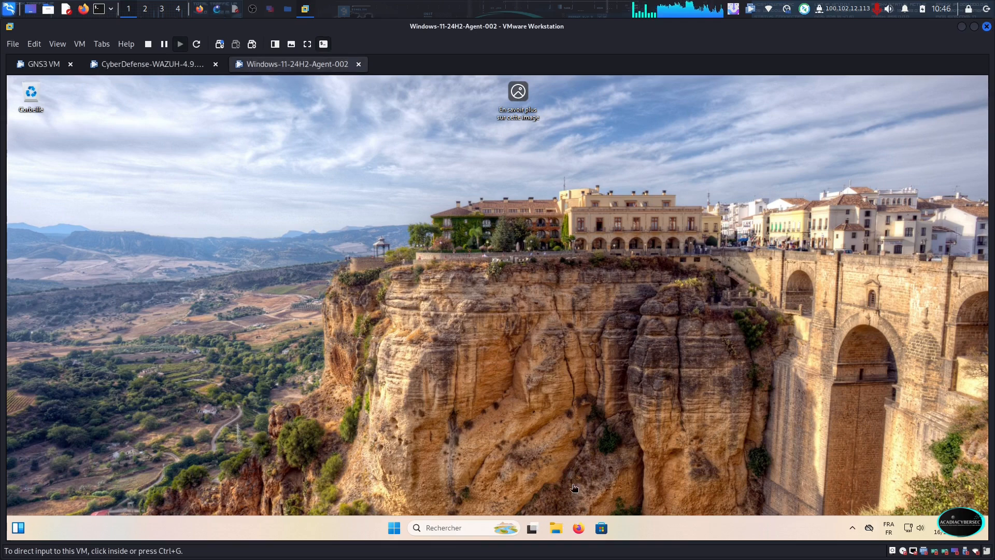
pyautogui.click(548, 485)
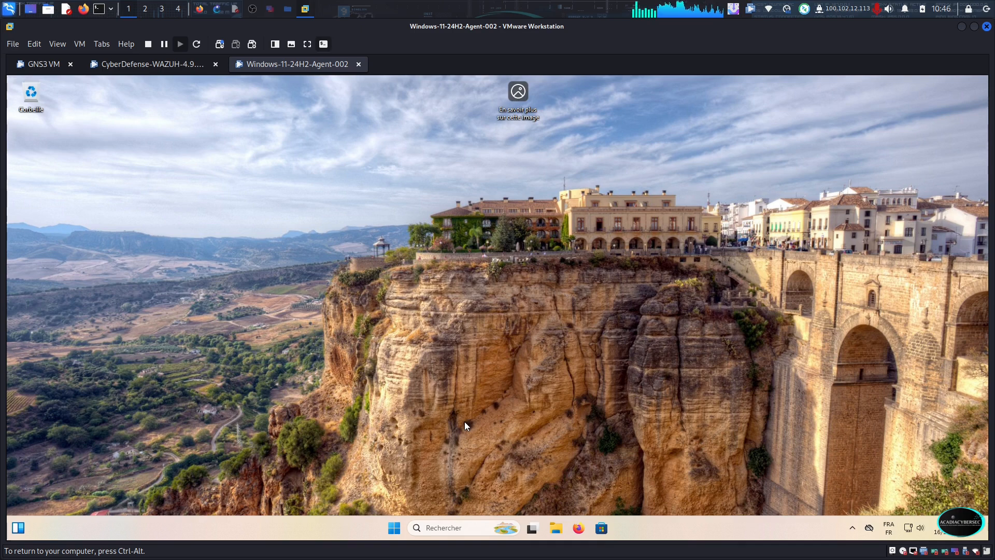
pyautogui.press('super+r')
pyautogui.press('Return')
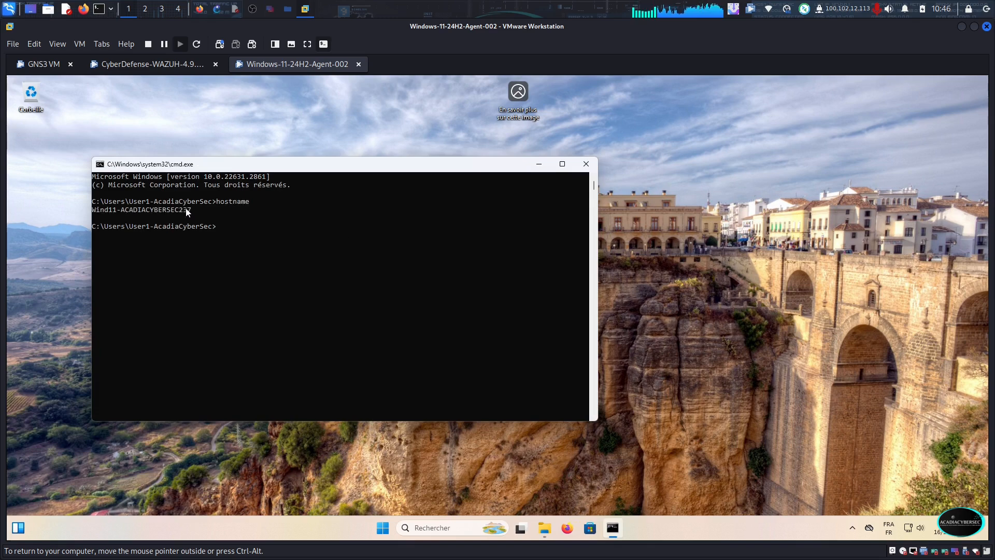
pyautogui.moveTo(188, 212); pyautogui.dragTo(99, 209)
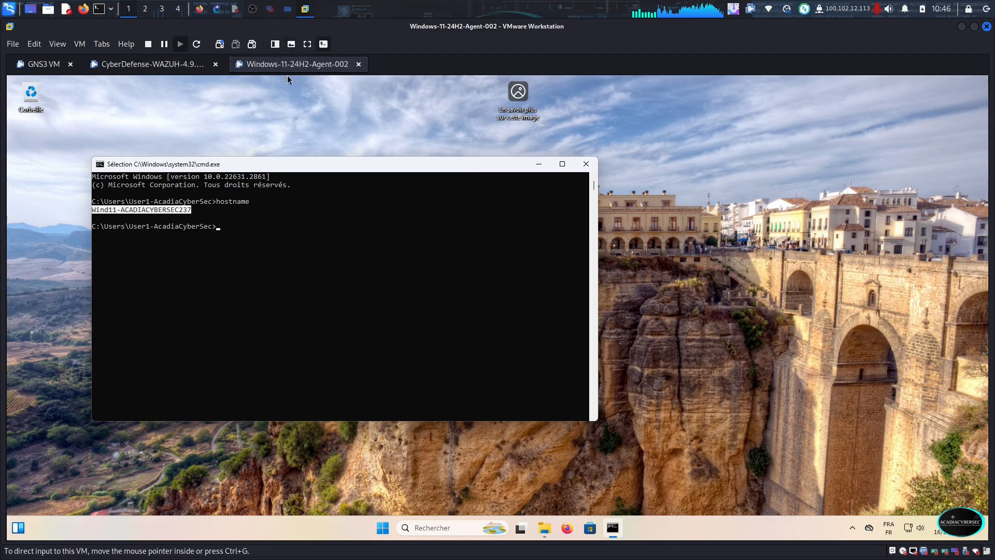
pyautogui.rightClick(188, 214)
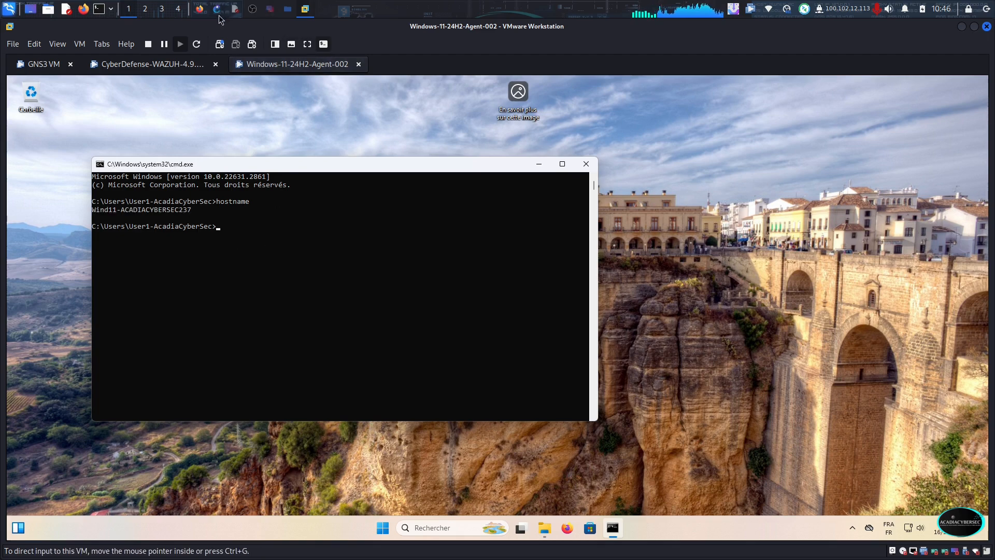
# In Wazuh in Firefox, start deploying a new agent with the Windows MSI 32/64 bits package and server address 192.168.122.34
pyautogui.click(199, 10)
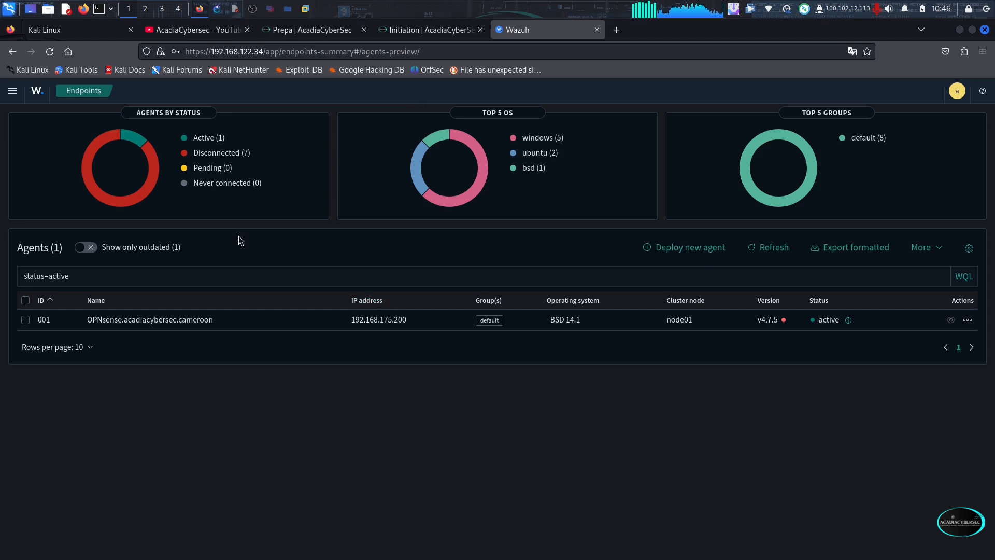
pyautogui.click(705, 251)
pyautogui.click(496, 328)
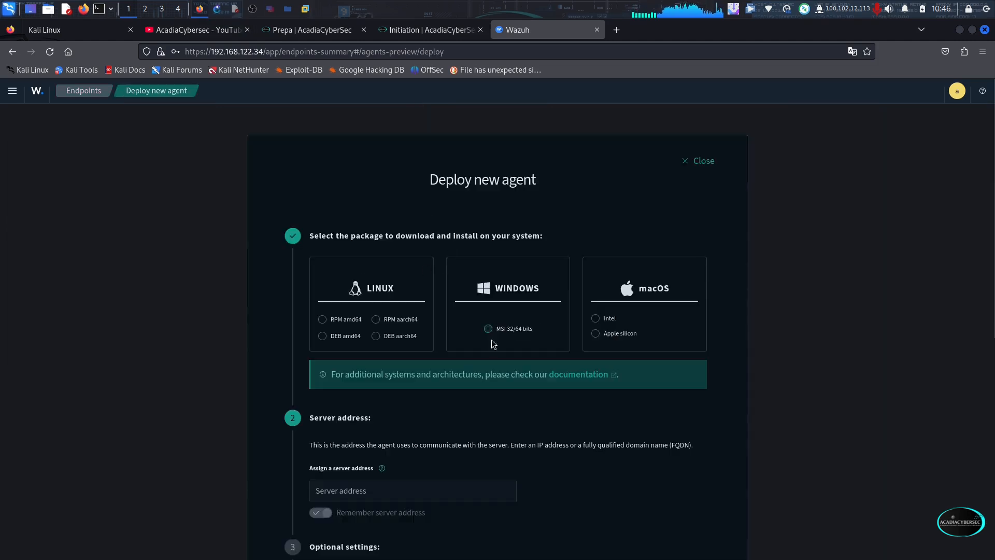
pyautogui.click(340, 491)
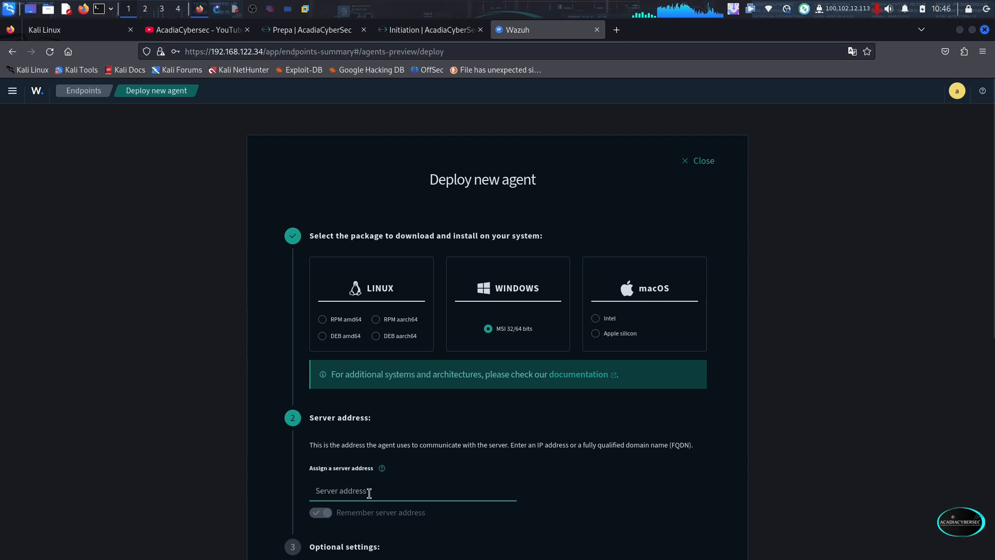
pyautogui.write('192.168.')
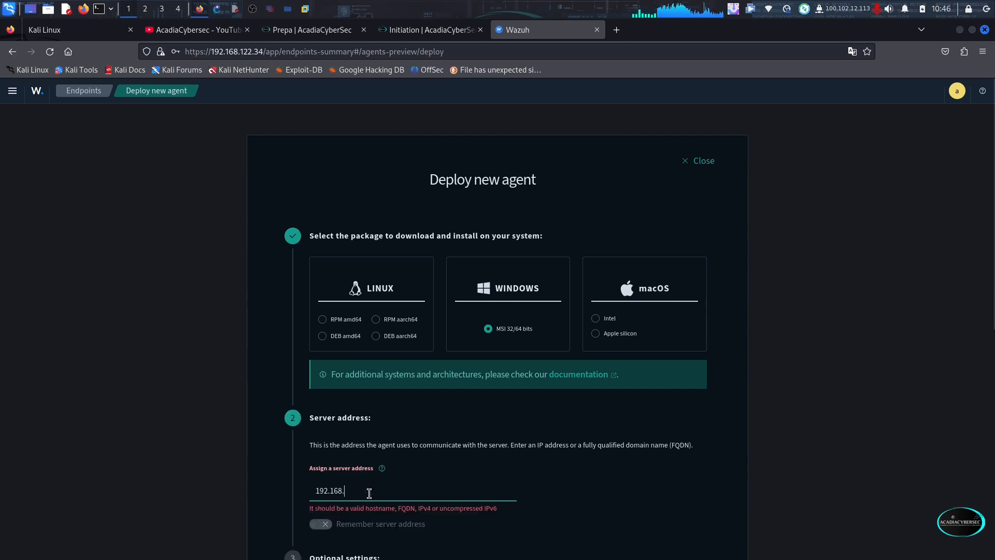
pyautogui.write('122.34')
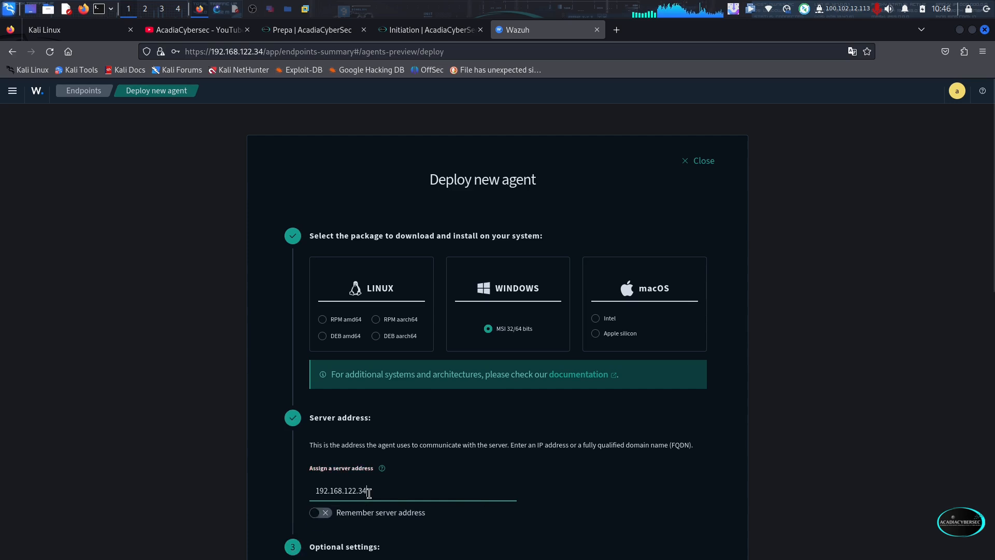
# Assign the copied hostname Wind11-ACADIACYBERSEC237 as the new agent's name
pyautogui.scroll(-3, 433, 474)
pyautogui.click(364, 501)
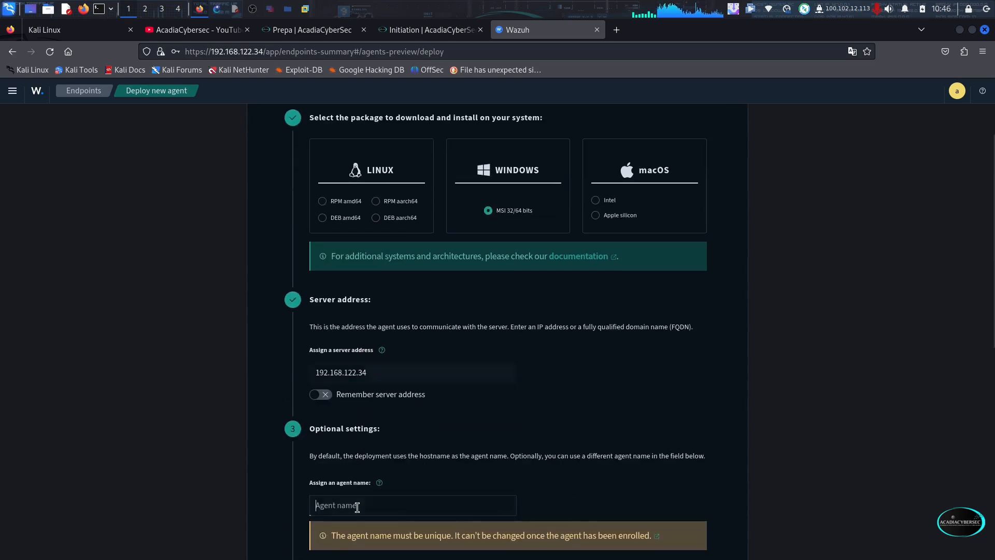
pyautogui.write('Wind11-ACADIACYBERSEC237')
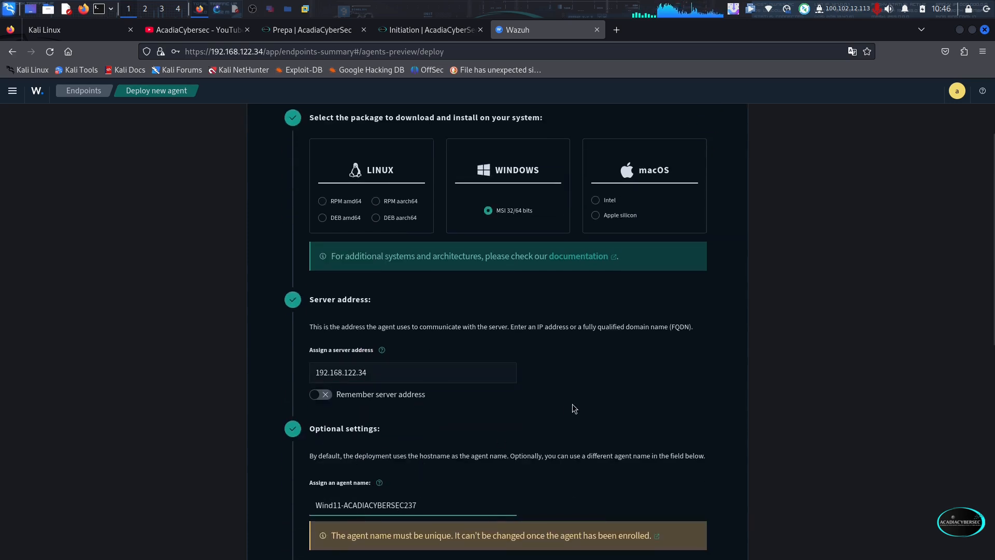
# Keep the Default agent group and copy the generated command that downloads and installs the agent
pyautogui.scroll(-1, 573, 407)
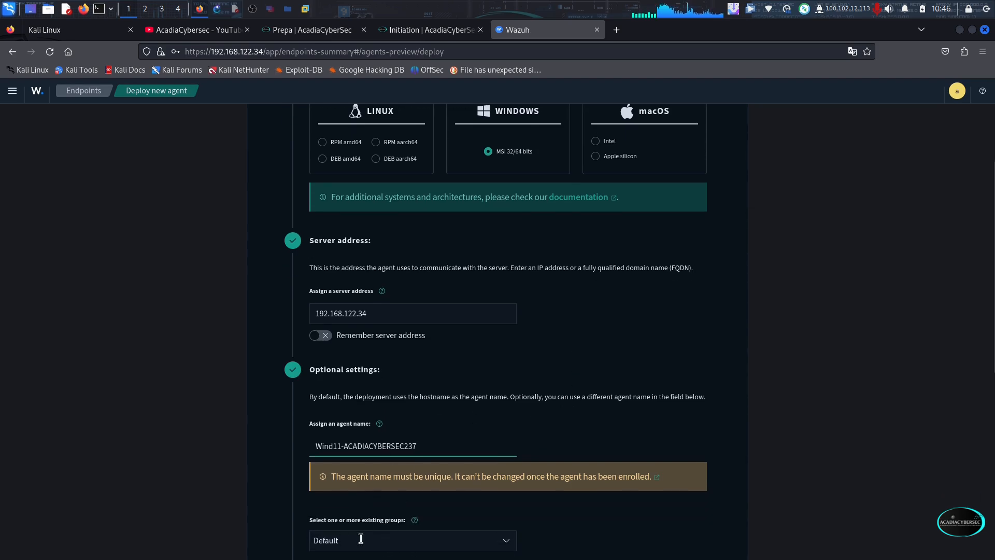
pyautogui.scroll(-1, 444, 549)
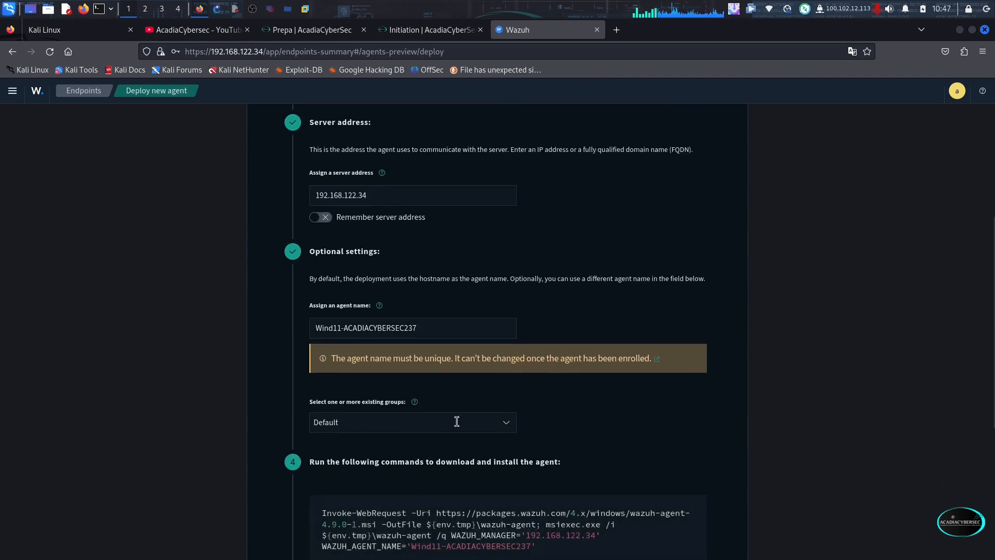
pyautogui.scroll(-2, 487, 427)
pyautogui.moveTo(511, 350)
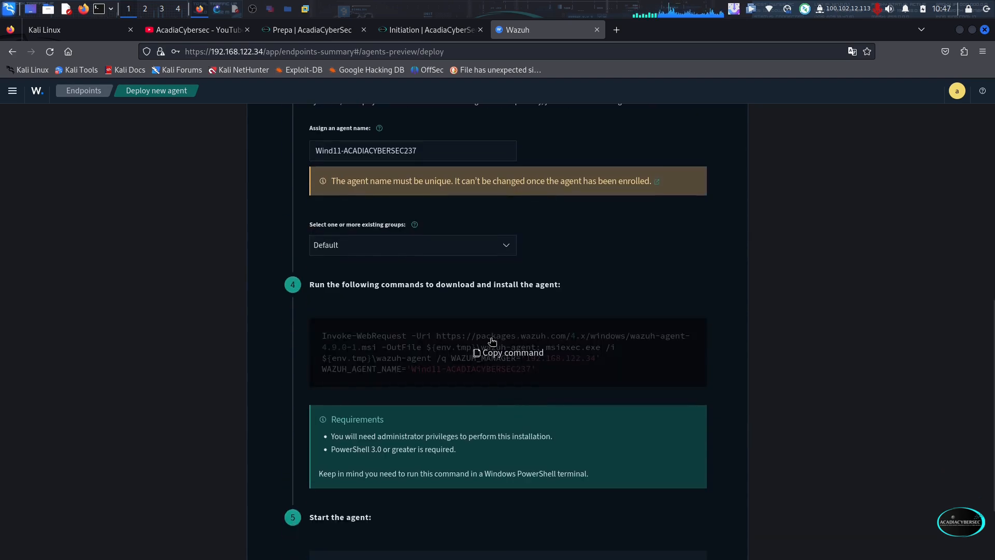
pyautogui.click(512, 354)
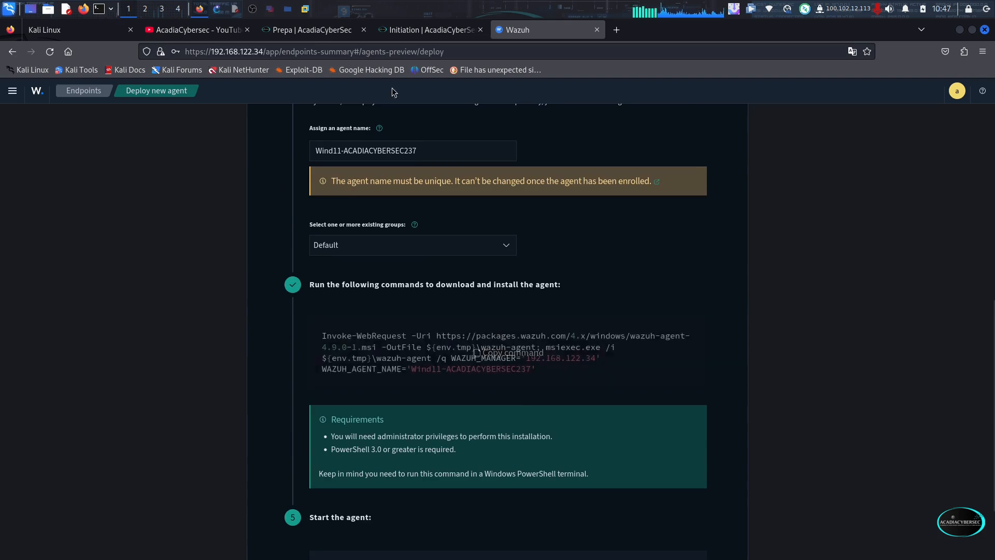
# Switch to the Windows 11 virtual machine in VMware Workstation and open Windows PowerShell as administrator, allowing the elevation request
pyautogui.click(304, 9)
pyautogui.click(454, 532)
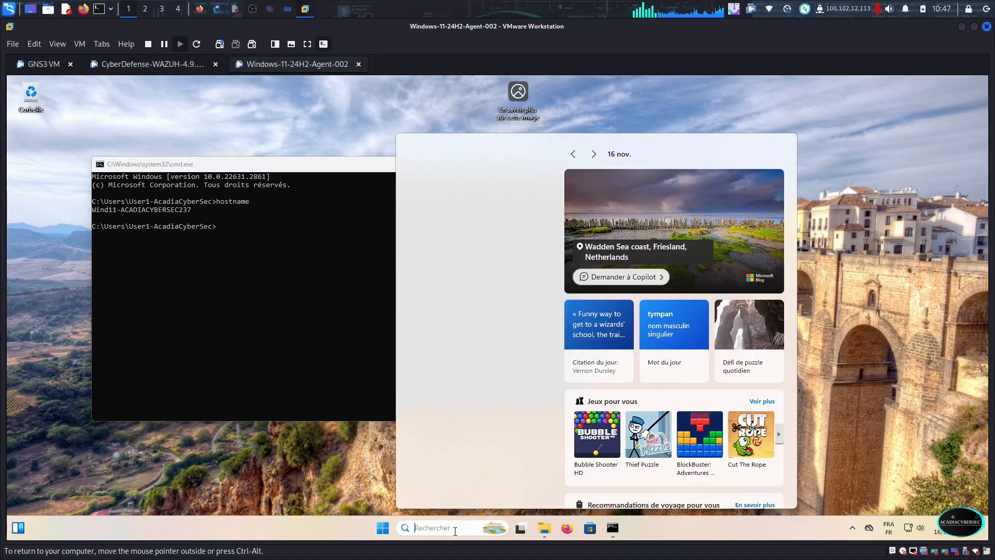
pyautogui.write('powersh')
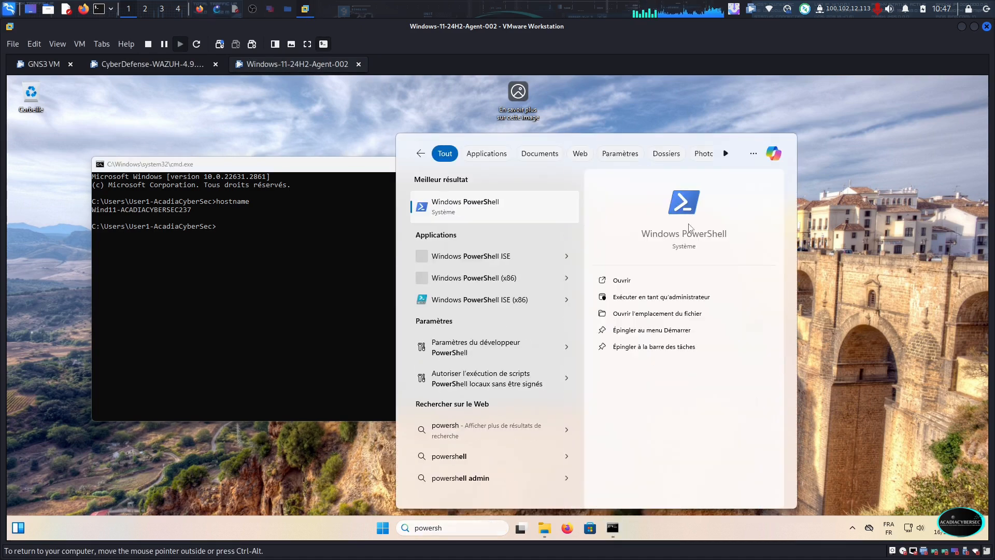
pyautogui.rightClick(689, 228)
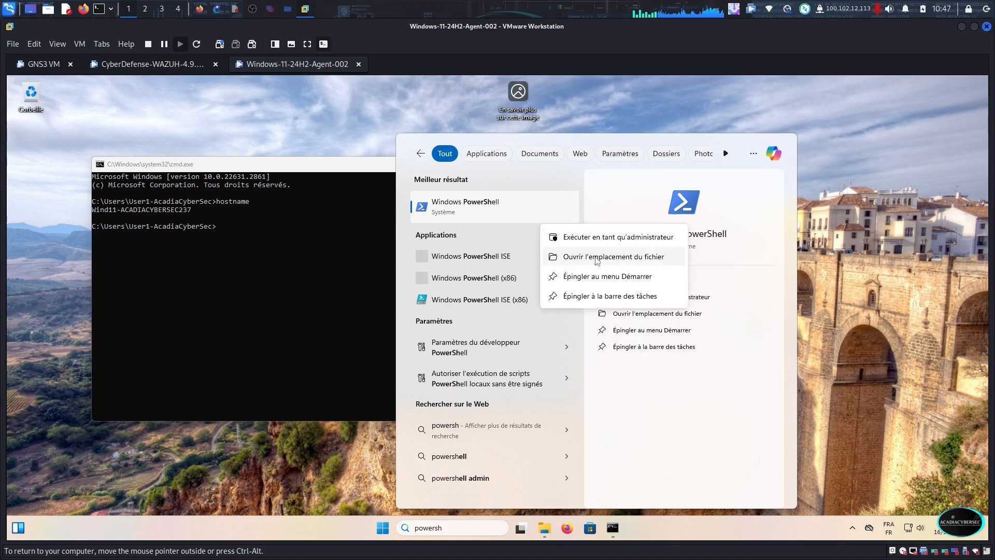
pyautogui.press('Escape')
pyautogui.hotkey('ctrl', 'shift', 'Return')
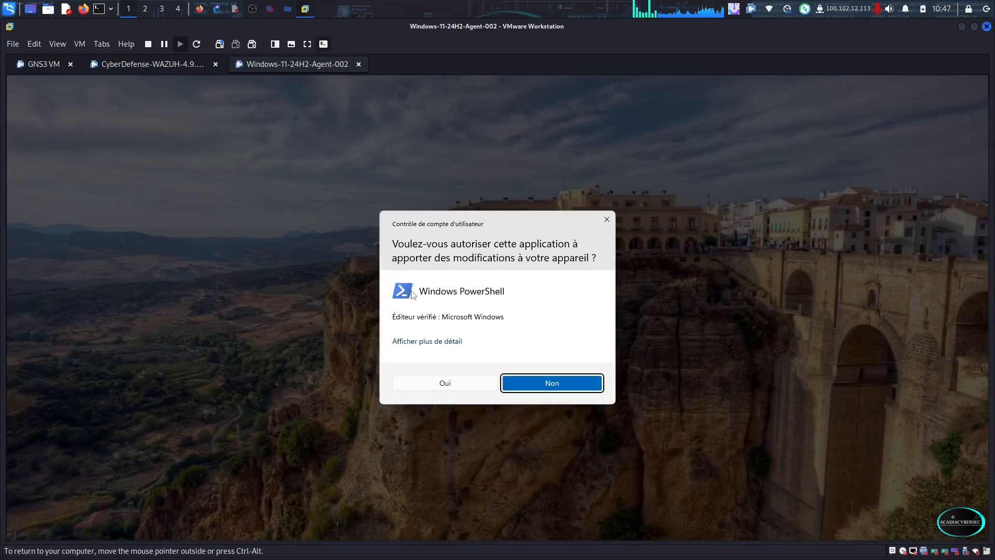
pyautogui.click(458, 384)
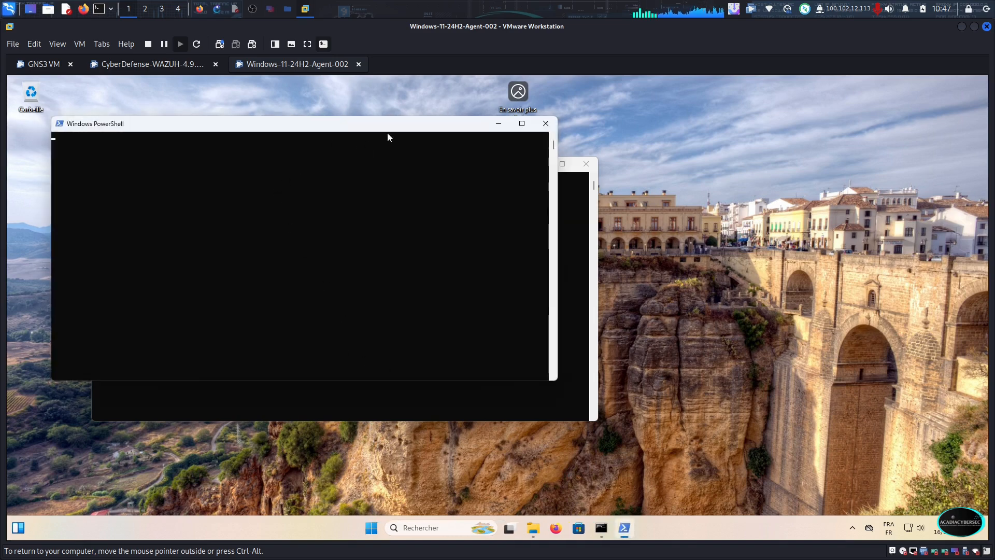
# Run the copied Wazuh agent 4.9.0 download and installation command in the administrator PowerShell window
pyautogui.moveTo(413, 126); pyautogui.dragTo(756, 171)
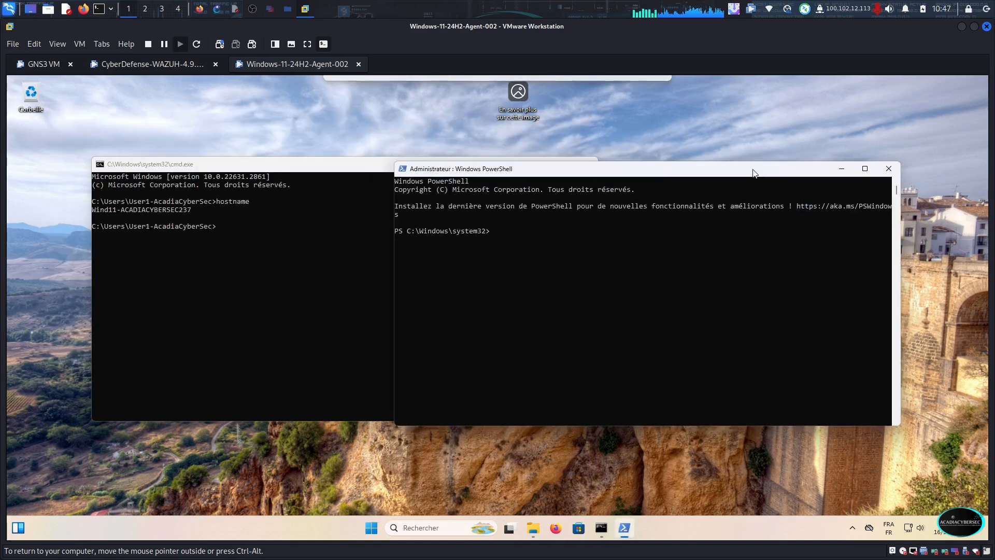
pyautogui.write("Invoke-WebRequest -Uri https://packages.wazuh.com/4.x/windows/wazuh-agent-4.9.0-1.msi -OutFile ${env.tmp}\\wazuh-agent; msiexec.exe /i ${env.tmp}\\wazuh-agent /q WAZUH_MANAGER='192.168.122.34' WAZUH_AGENT_NAME='Wind11-ACADIACYBERSEC237'")
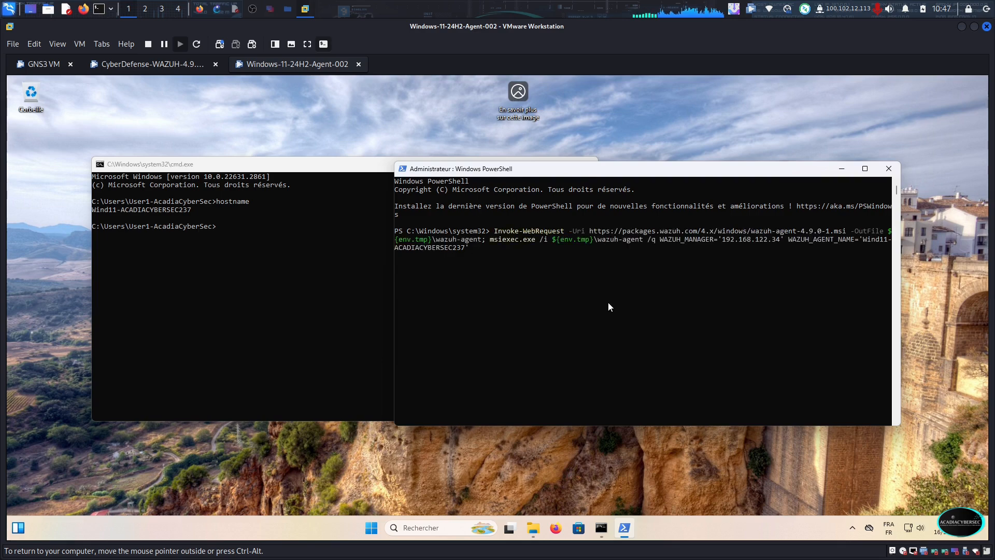
pyautogui.press('Return')
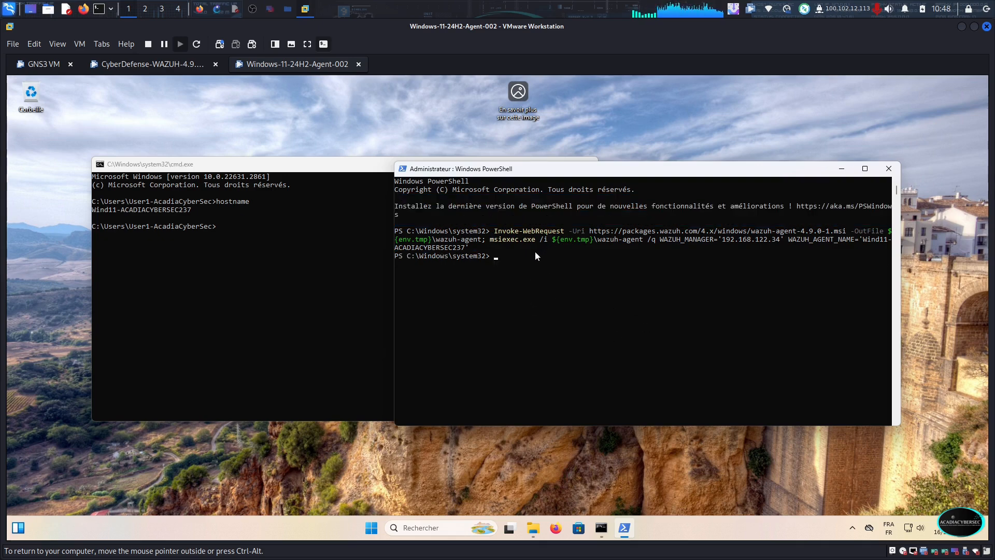
# Copy the agent start command from Wazuh in Firefox and run NET START WazuhSvc in the Windows 11 virtual machine's administrator PowerShell
pyautogui.click(201, 10)
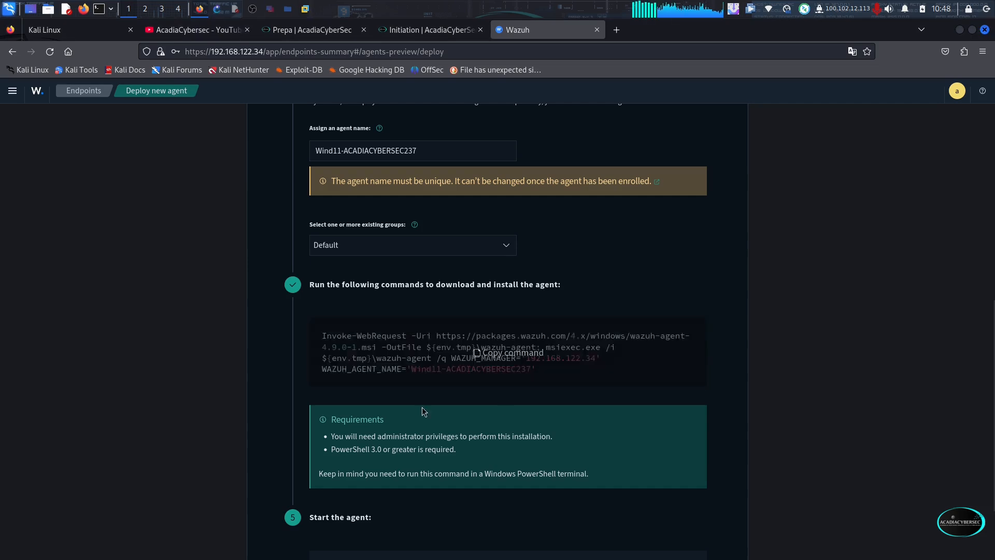
pyautogui.scroll(-3, 398, 387)
pyautogui.click(500, 468)
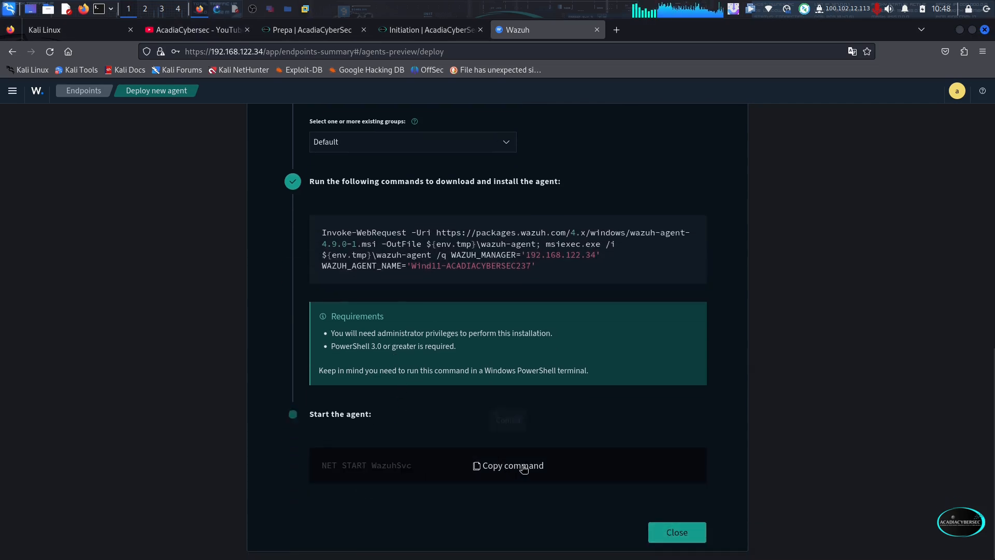
pyautogui.click(304, 10)
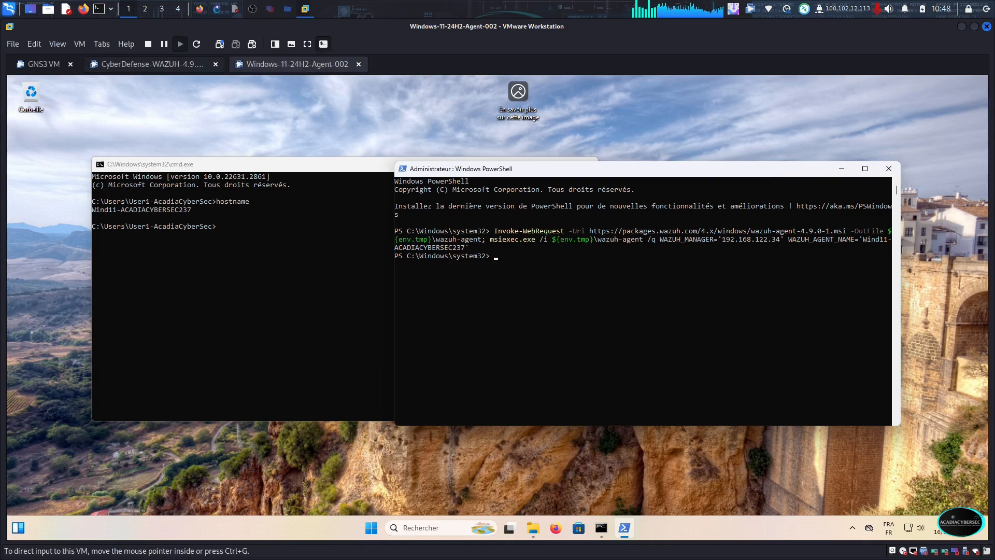
pyautogui.hotkey('ctrl', 'v')
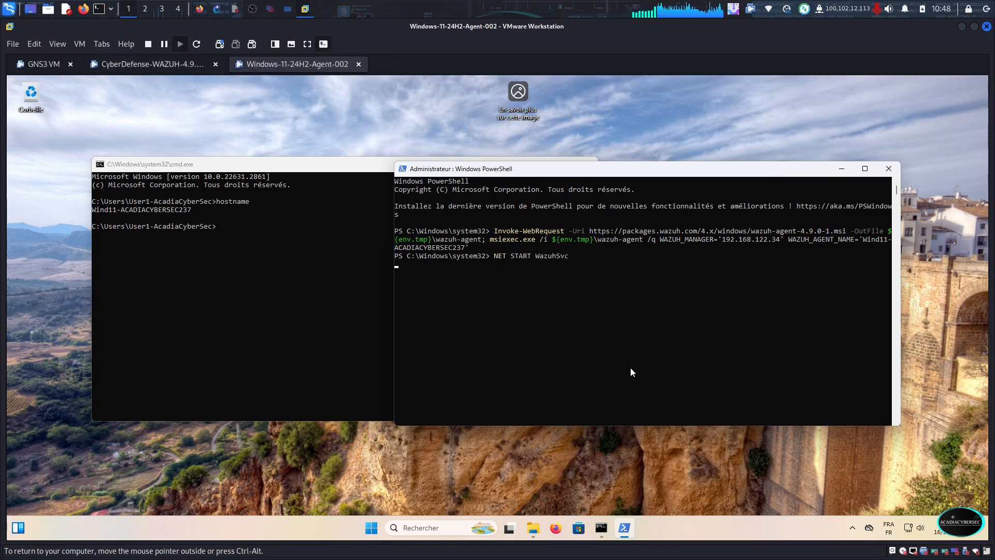
pyautogui.press('Return')
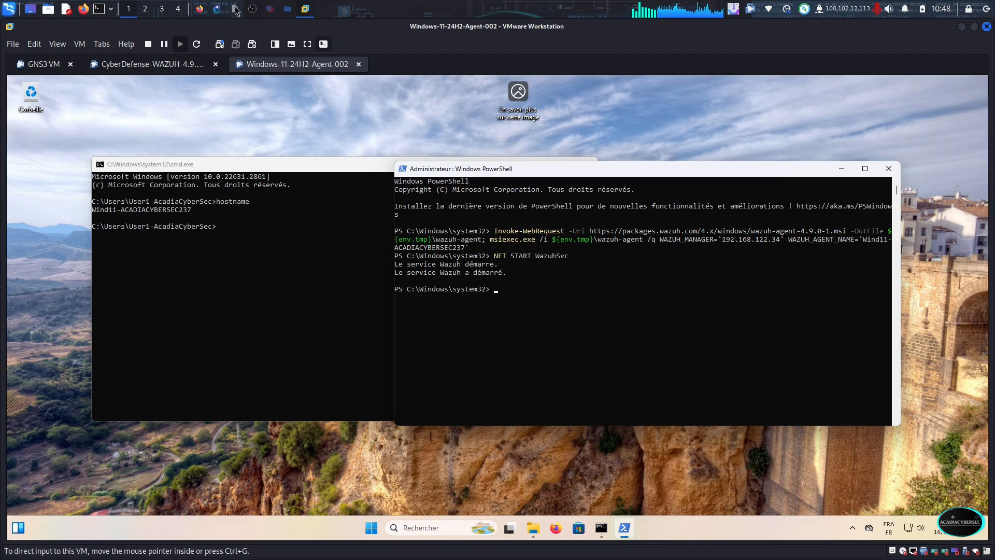
# Return to Wazuh in Firefox and list the active agents to check the new agent's connection
pyautogui.click(201, 9)
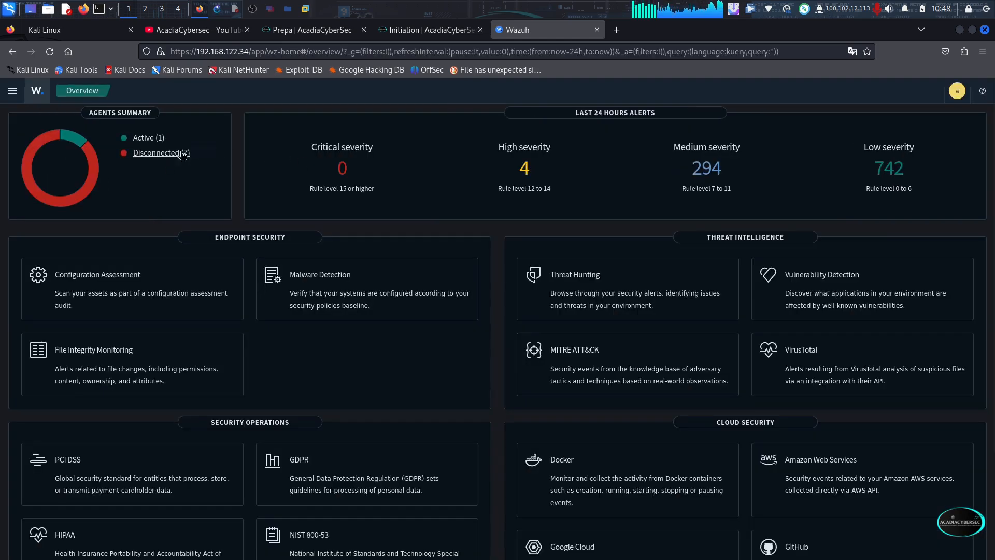
pyautogui.click(139, 139)
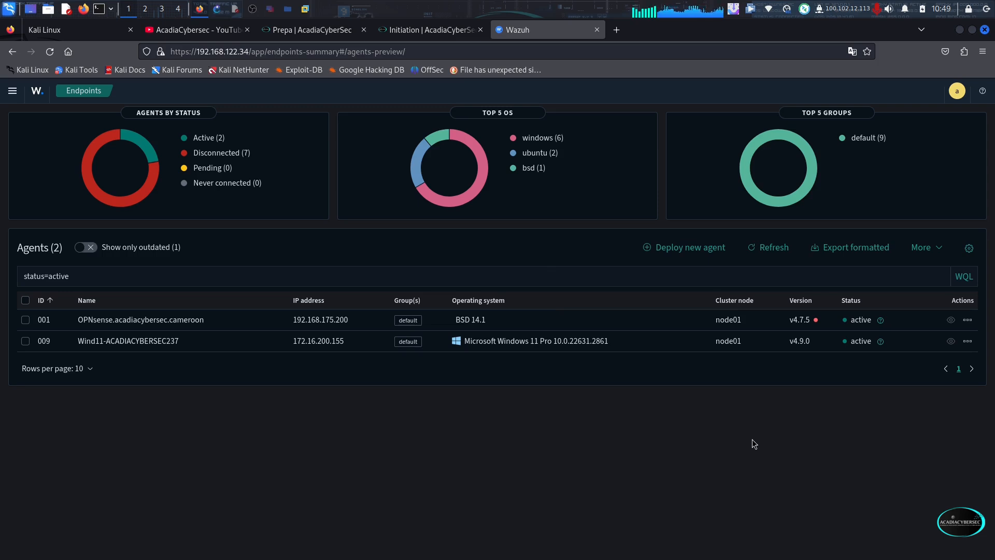
pyautogui.click(16, 92)
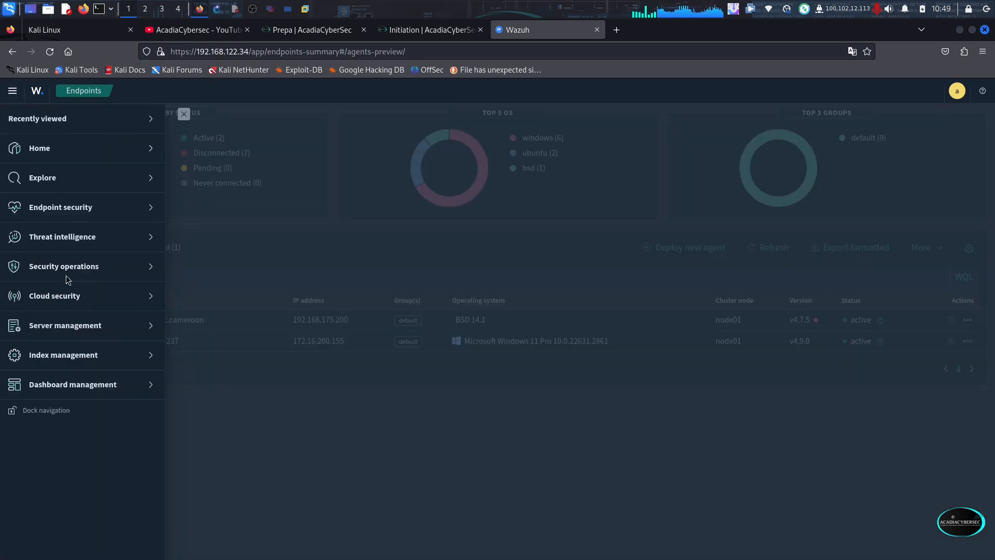
pyautogui.click(79, 326)
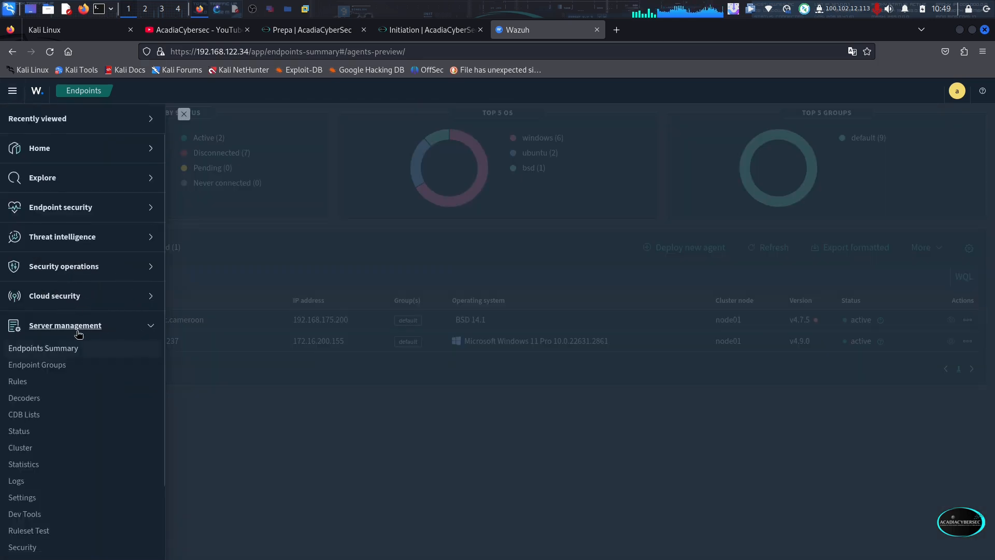
pyautogui.click(34, 367)
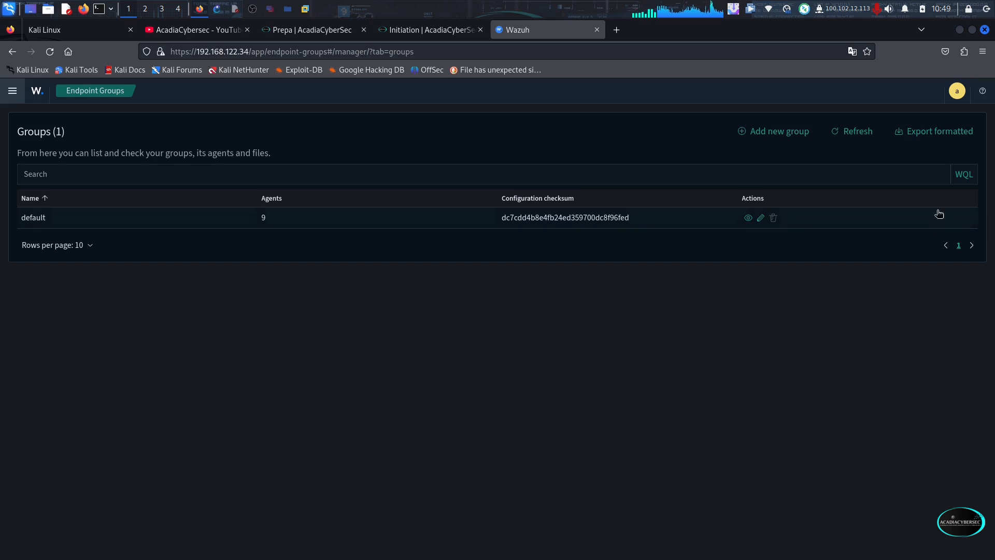
pyautogui.click(777, 133)
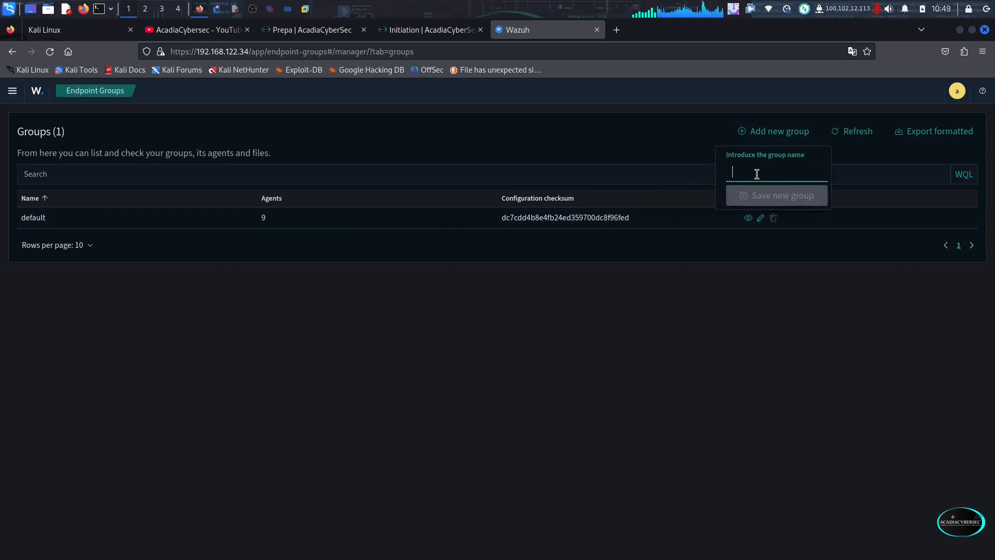
pyautogui.write('AV-Wind-defender')
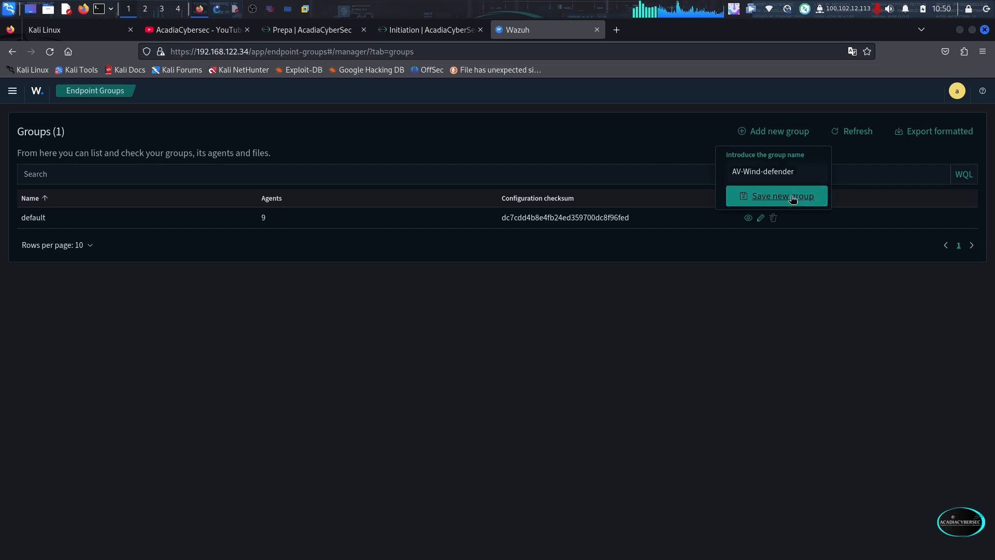
pyautogui.click(788, 196)
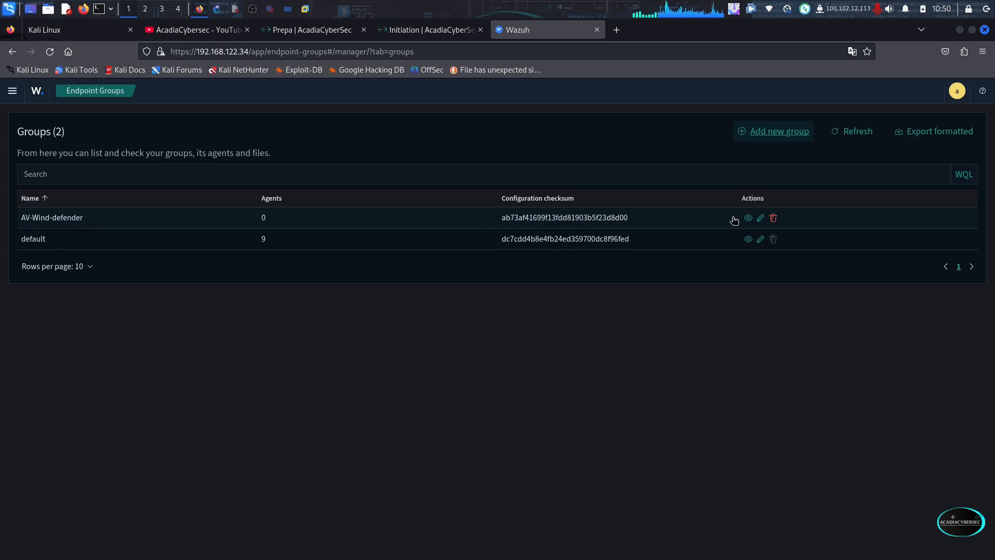
# Add the active agent Wind11-ACADIACYBERSEC237 to the AV-Wind-defender group alongside default, save it, and return to the endpoint groups list
pyautogui.click(762, 219)
pyautogui.hotkey('alt', 'Left')
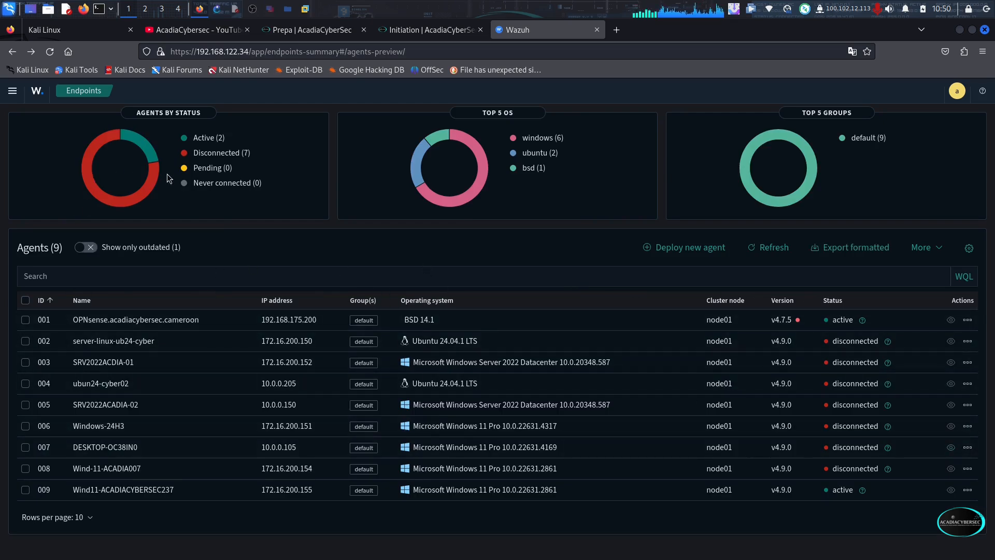
pyautogui.click(207, 138)
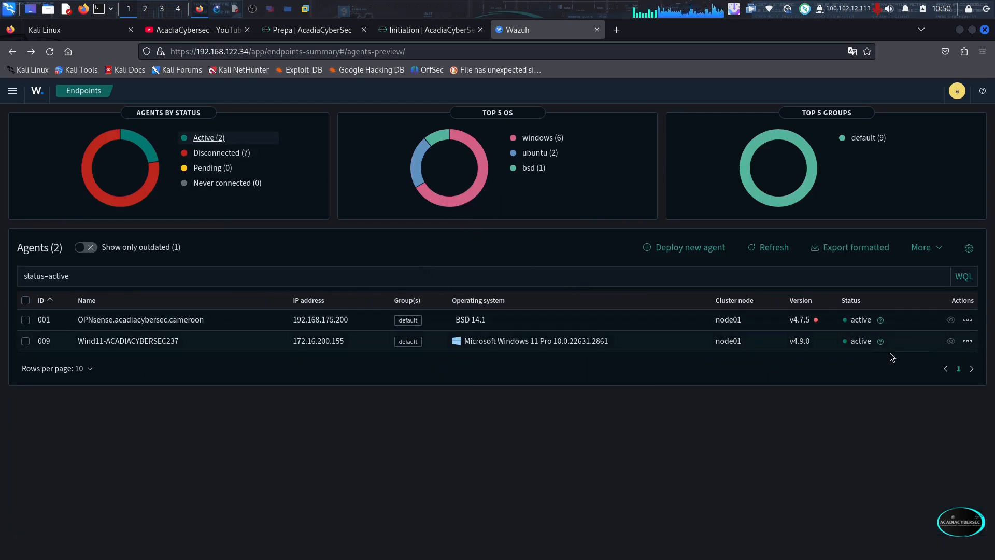
pyautogui.click(967, 340)
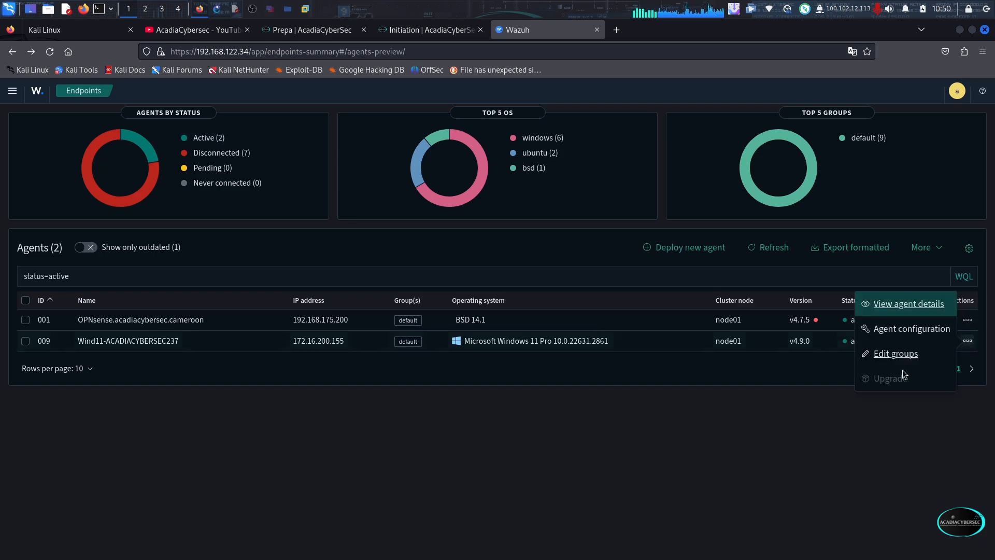
pyautogui.click(893, 357)
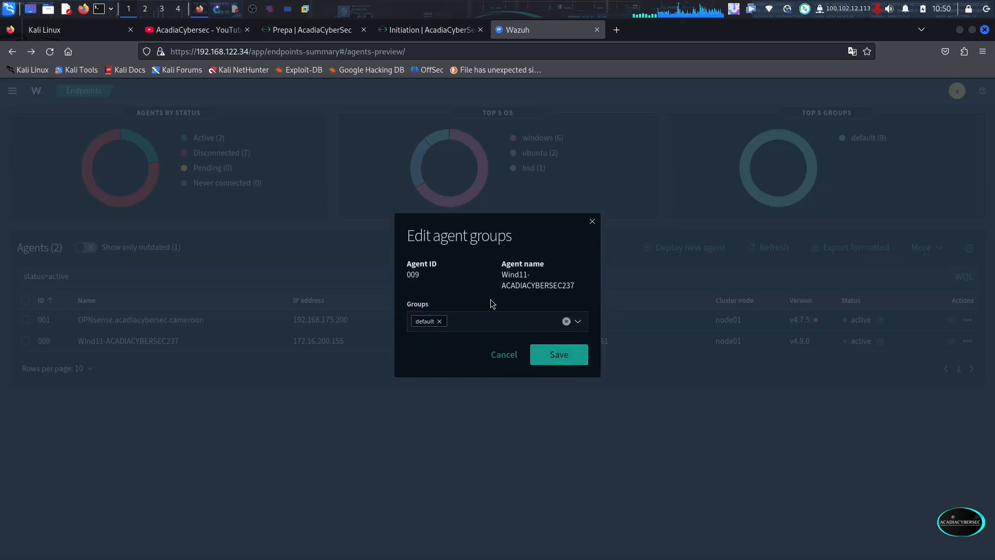
pyautogui.click(573, 322)
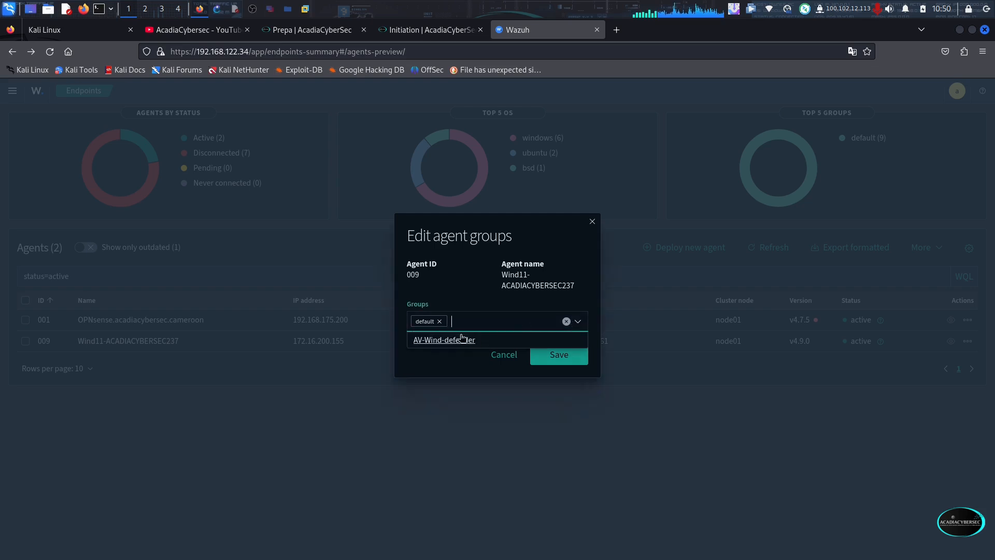
pyautogui.click(454, 341)
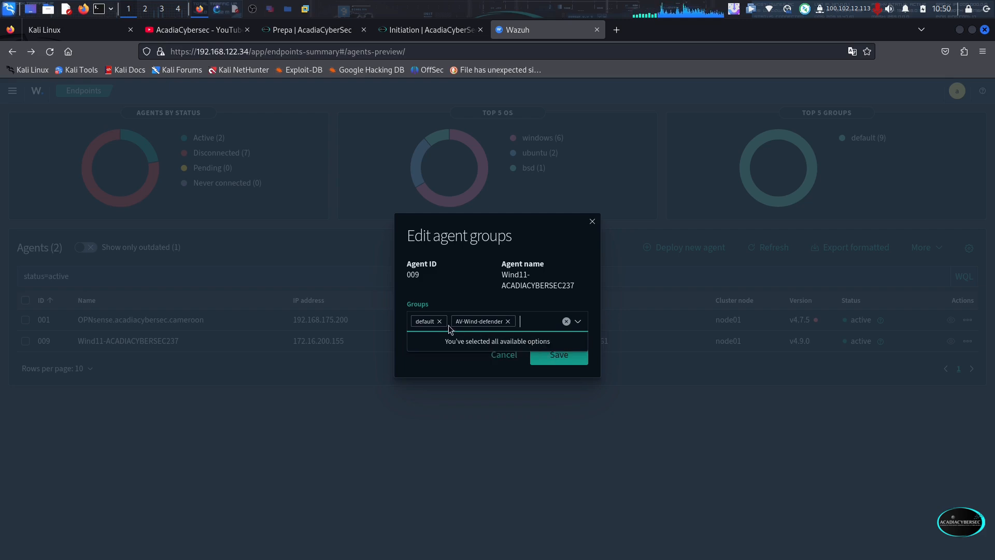
pyautogui.click(558, 356)
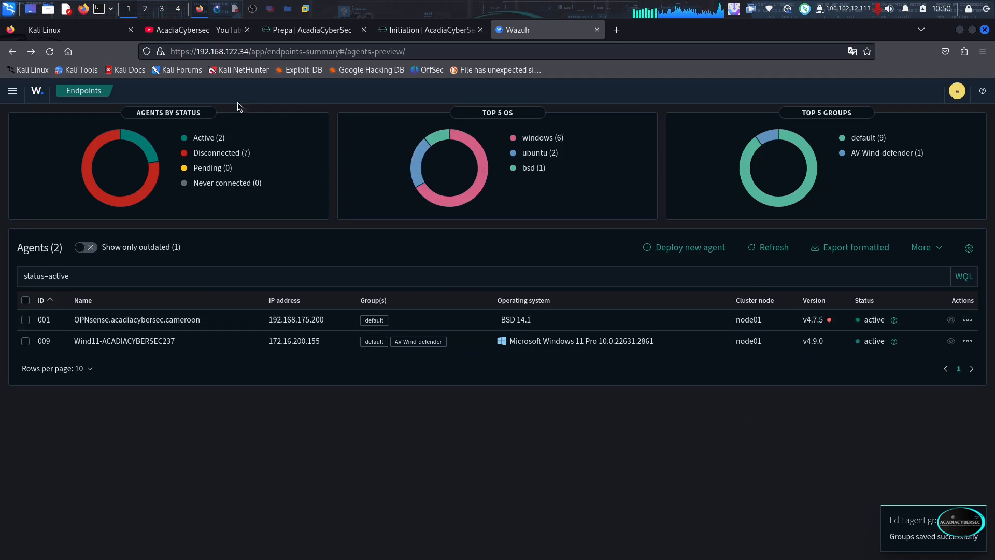
pyautogui.click(13, 90)
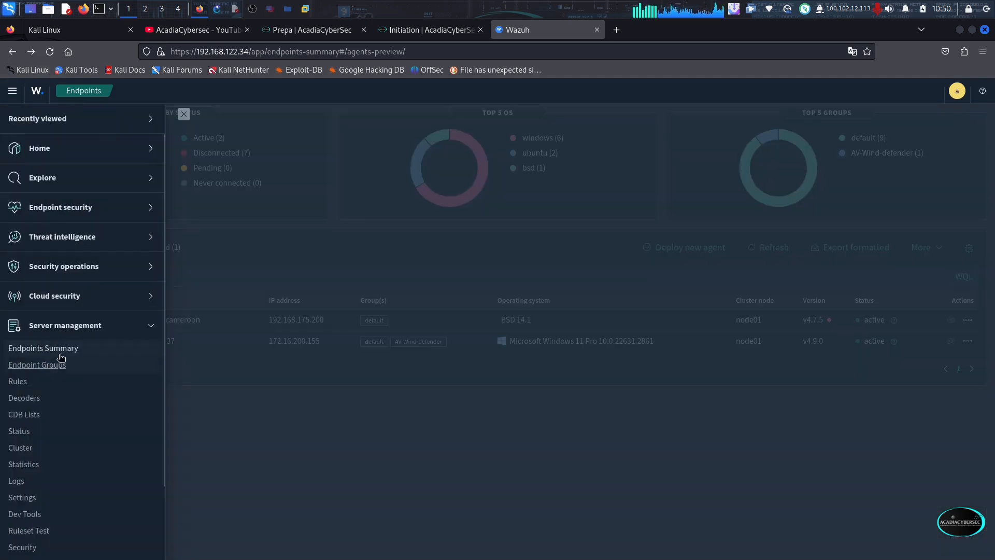
pyautogui.click(37, 365)
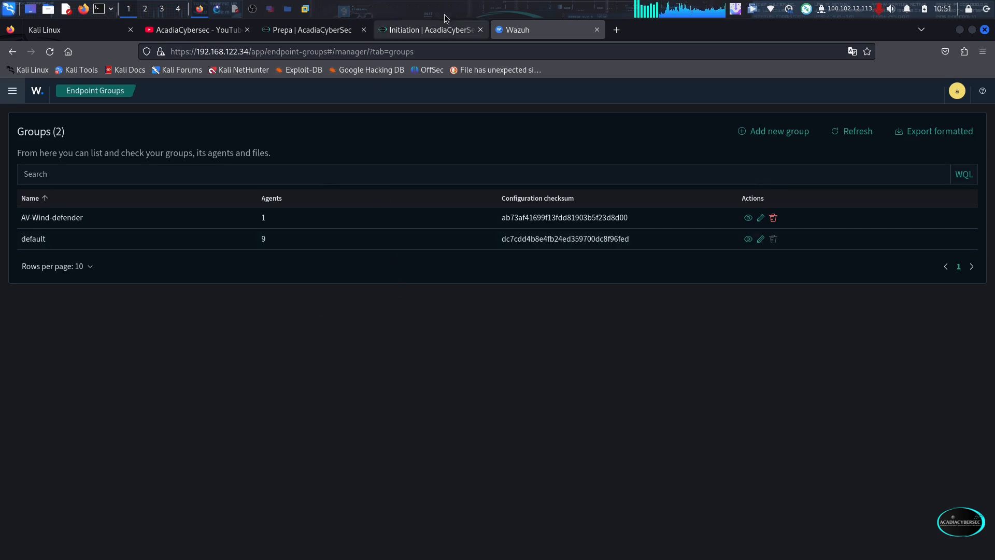
# Switch to the Windows 11 virtual machine in VMware Workstation, open Observateur d'événements and maximize its window
pyautogui.click(305, 9)
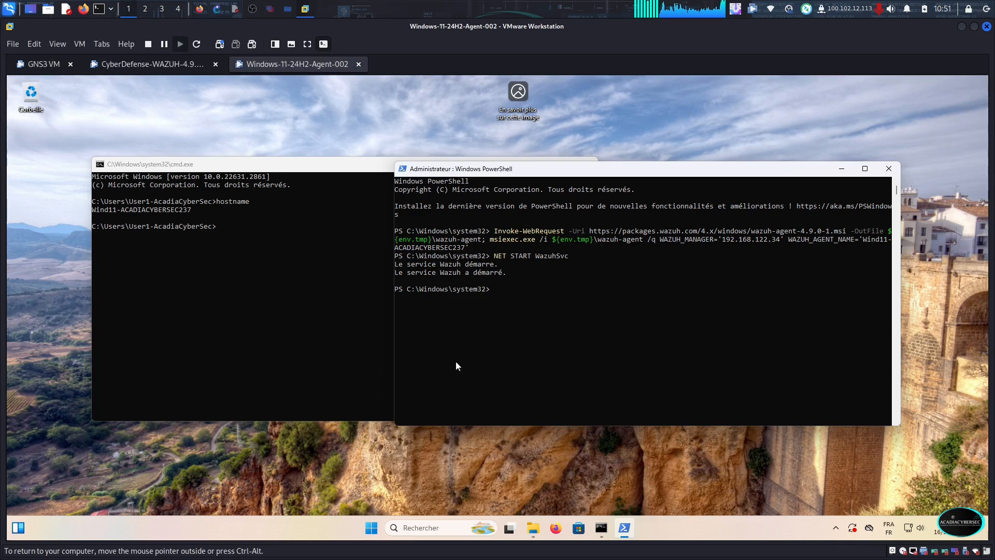
pyautogui.click(433, 524)
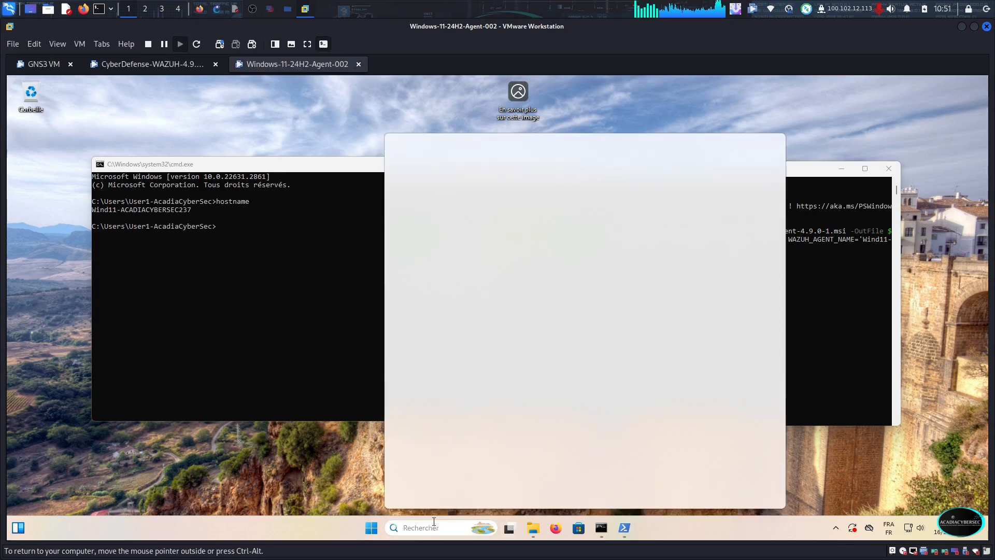
pyautogui.write('event')
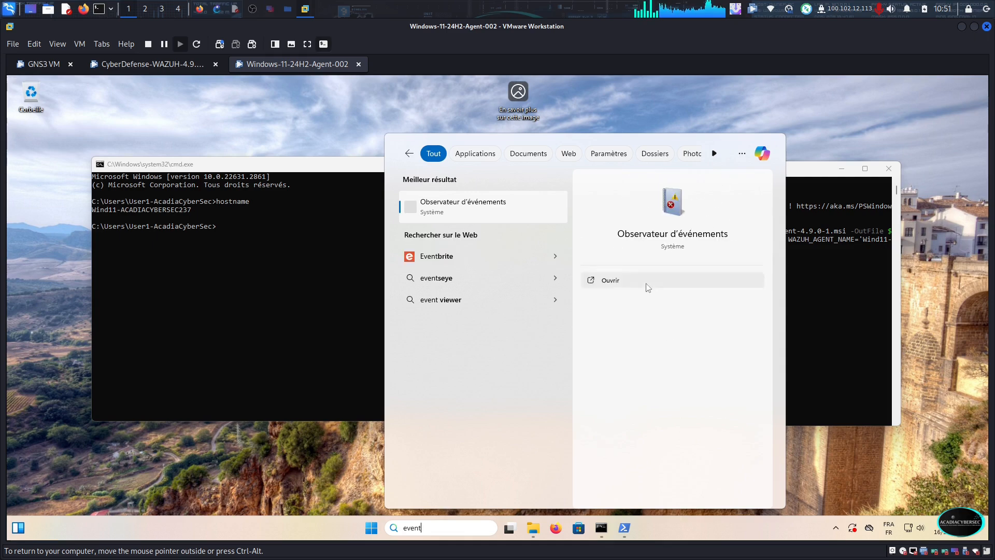
pyautogui.press('Escape')
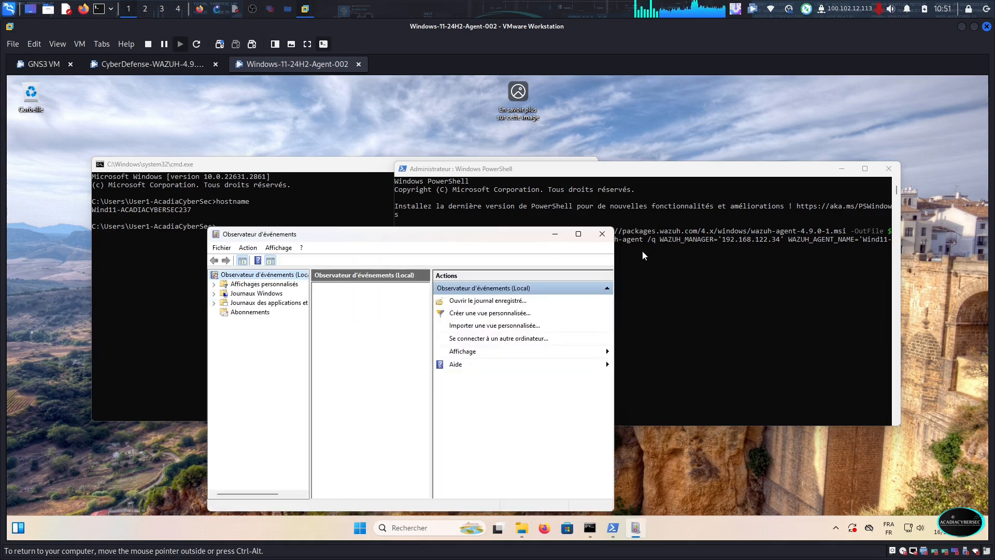
pyautogui.click(578, 234)
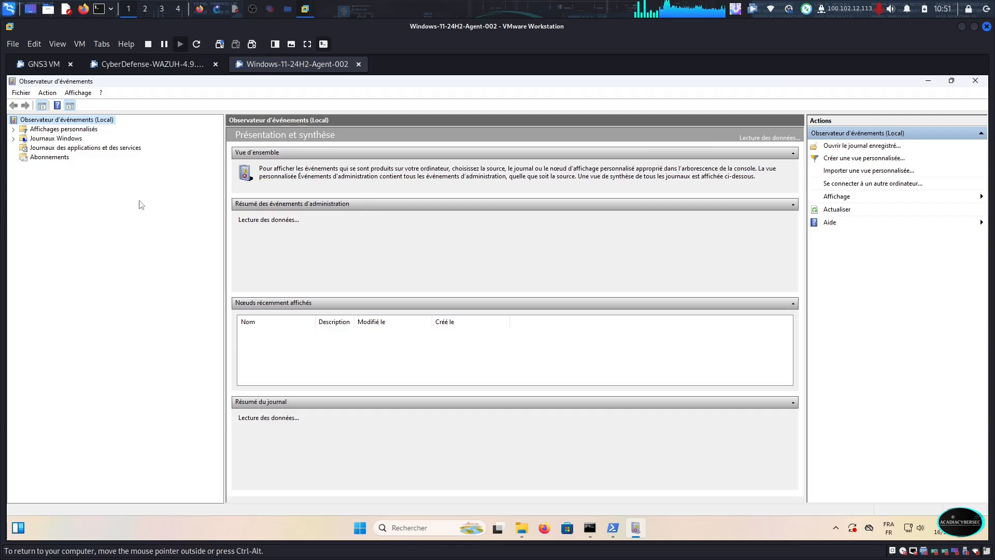
# Open the Windows Defender Operational log under Journaux des applications et des services, Microsoft, Windows
pyautogui.click(13, 148)
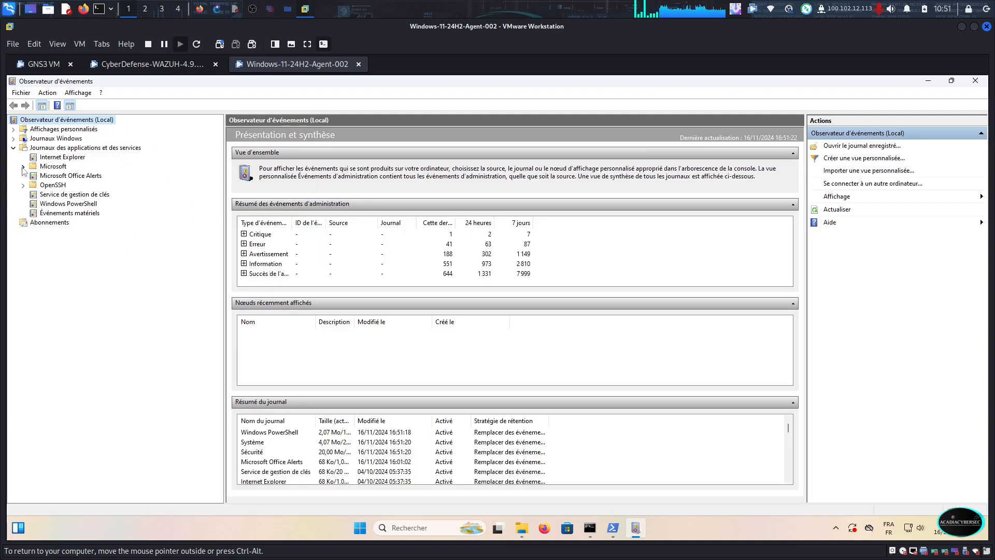
pyautogui.click(22, 167)
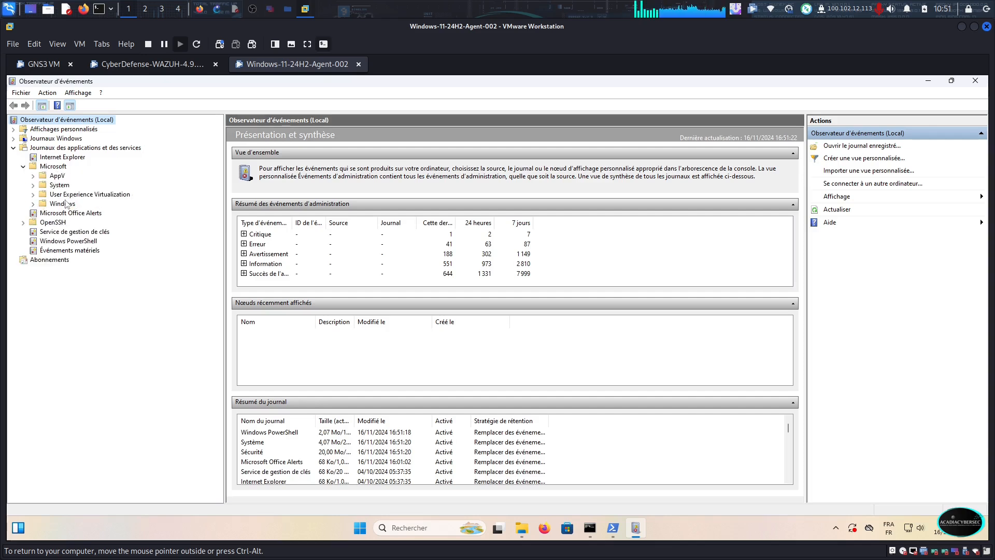
pyautogui.click(33, 204)
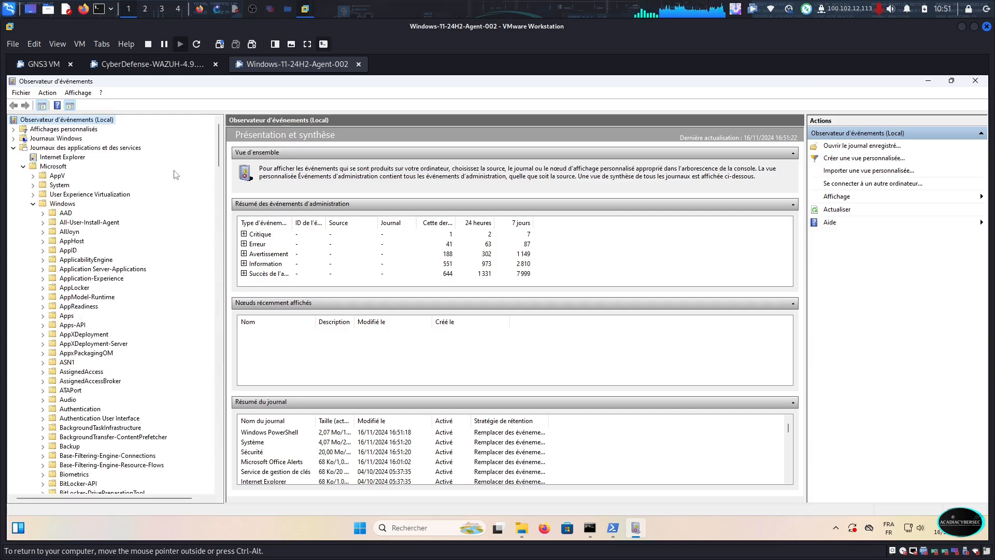
pyautogui.moveTo(220, 142); pyautogui.dragTo(215, 441)
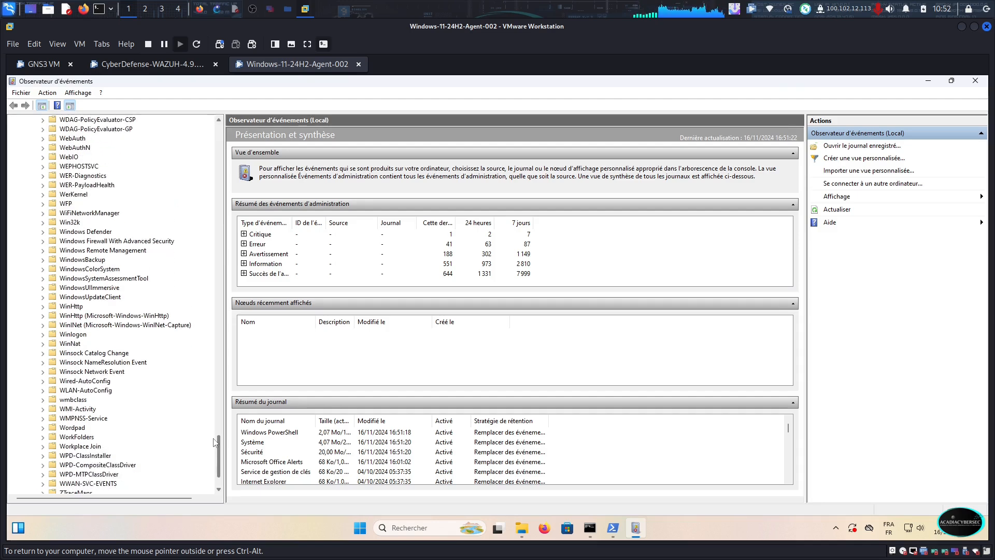
pyautogui.scroll(-2, 94, 438)
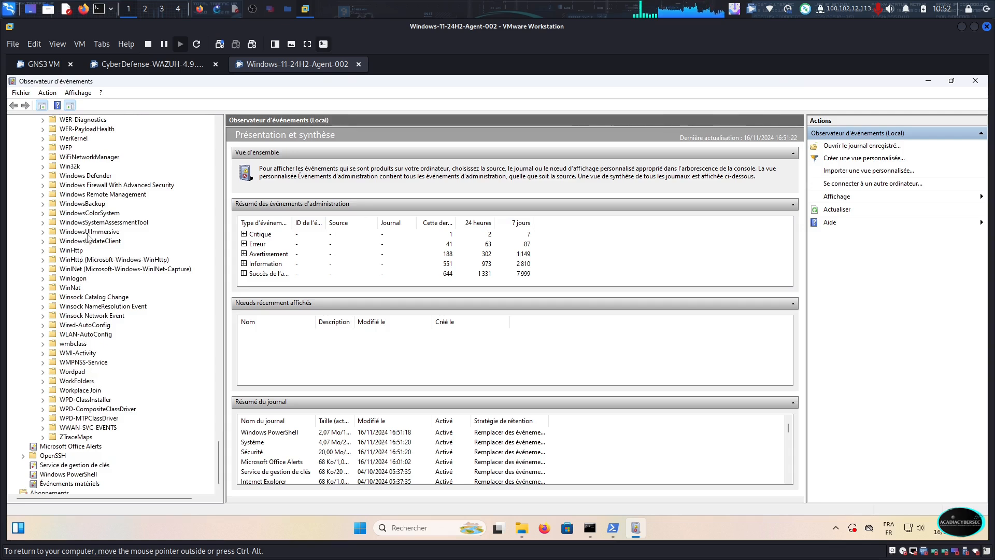
pyautogui.click(89, 176)
pyautogui.click(43, 177)
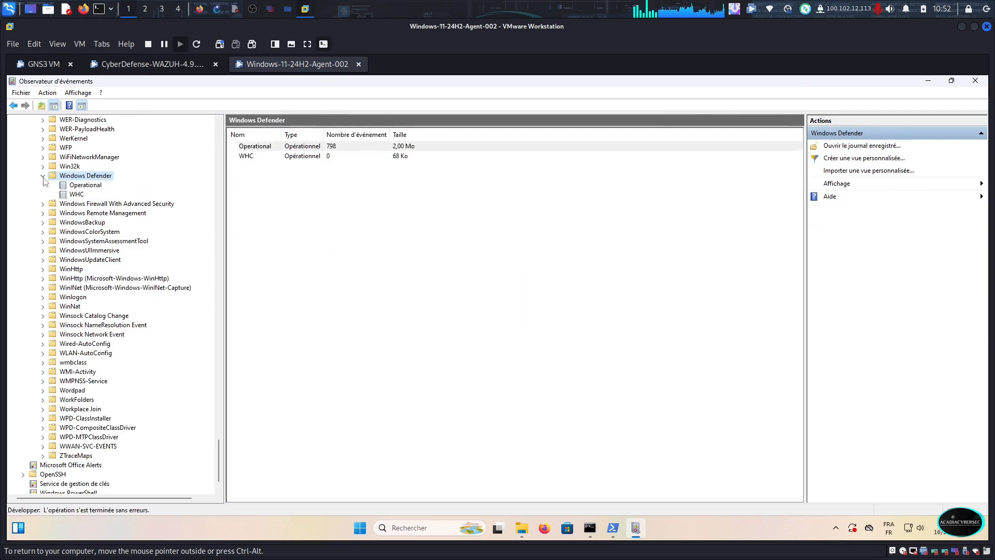
pyautogui.click(83, 185)
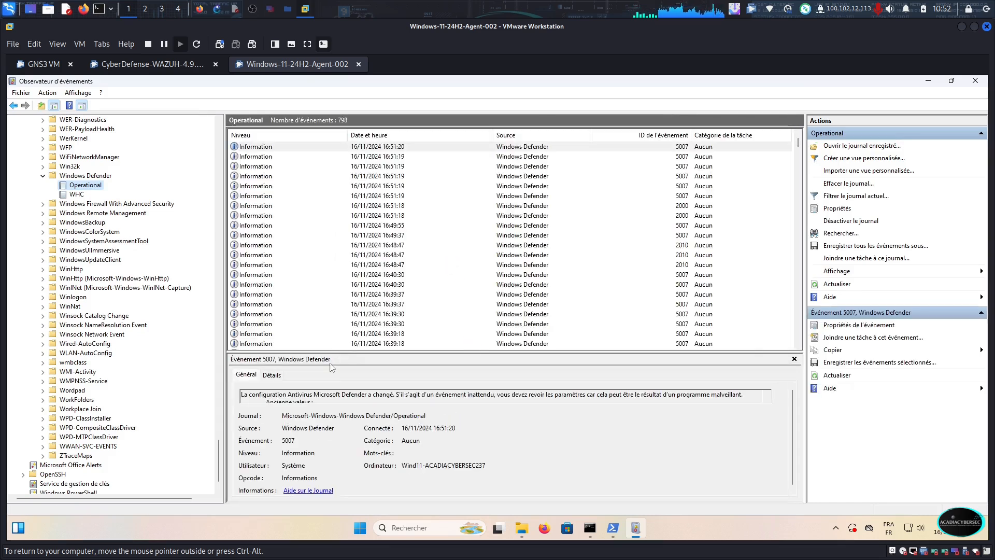
# Examine the detailed EventData of the newest Windows Defender event and highlight its Product Name value
pyautogui.click(267, 378)
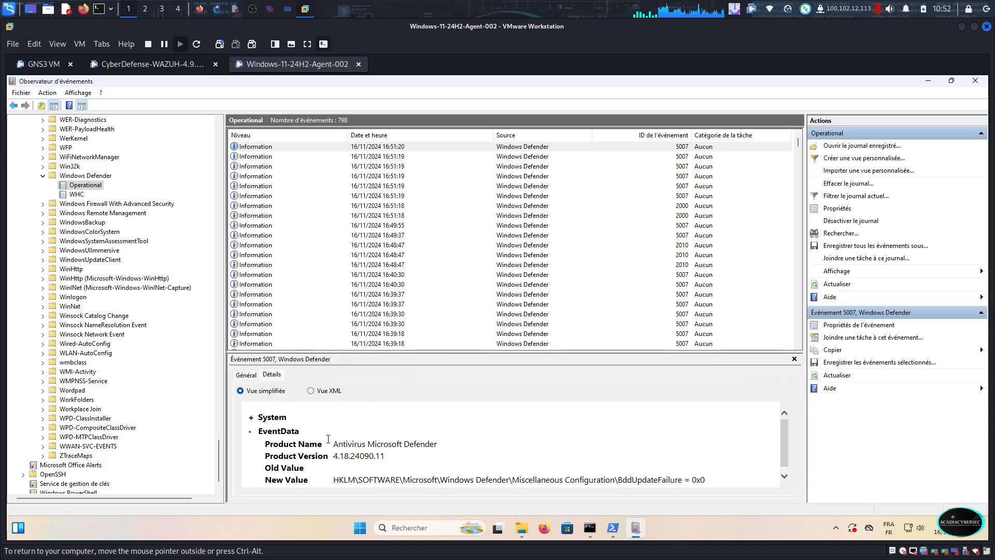
pyautogui.scroll(-1, 332, 439)
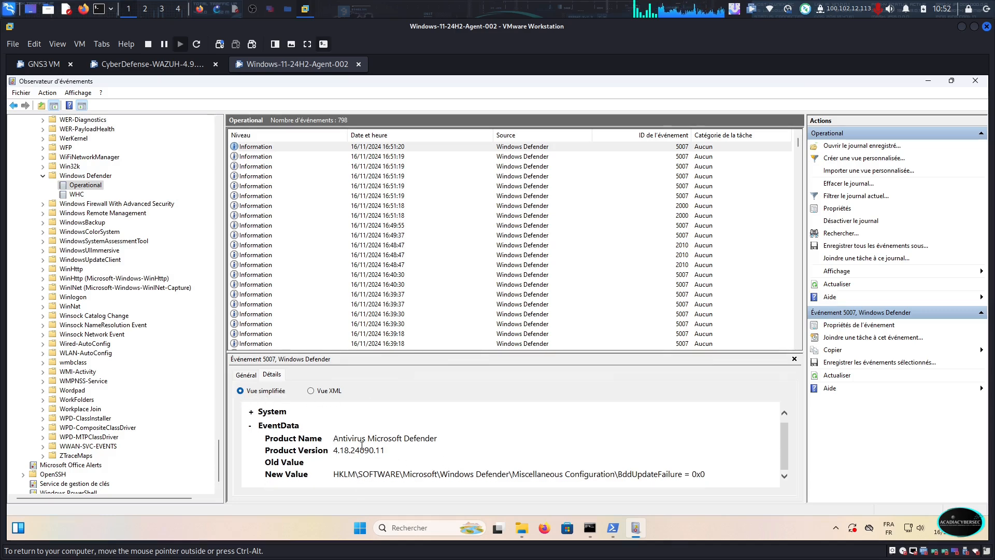
pyautogui.moveTo(333, 439); pyautogui.dragTo(432, 435)
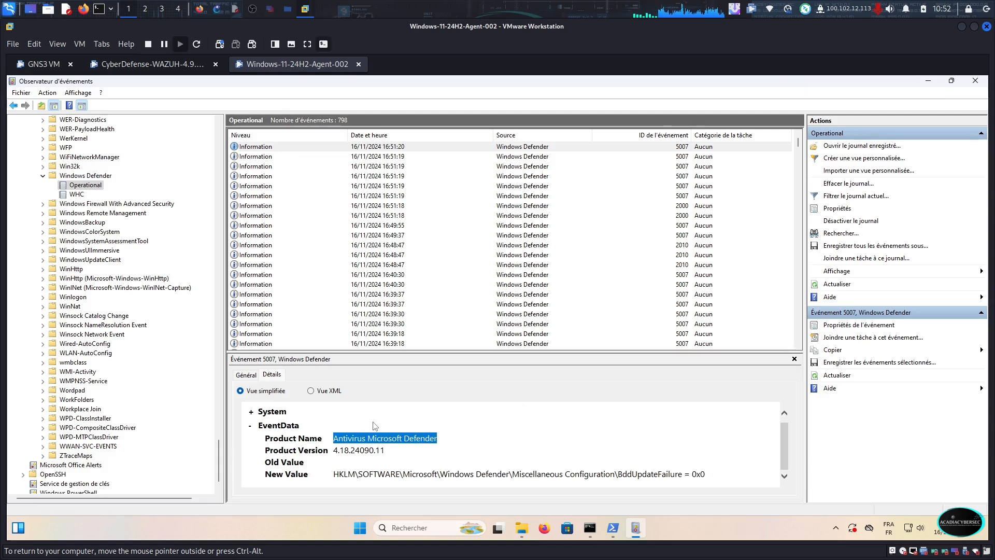
# Browse to C:\Programmes (x86)\ossec-agent in the Windows 11 virtual machine's file explorer and launch win32ui, allowing it to run
pyautogui.click(962, 27)
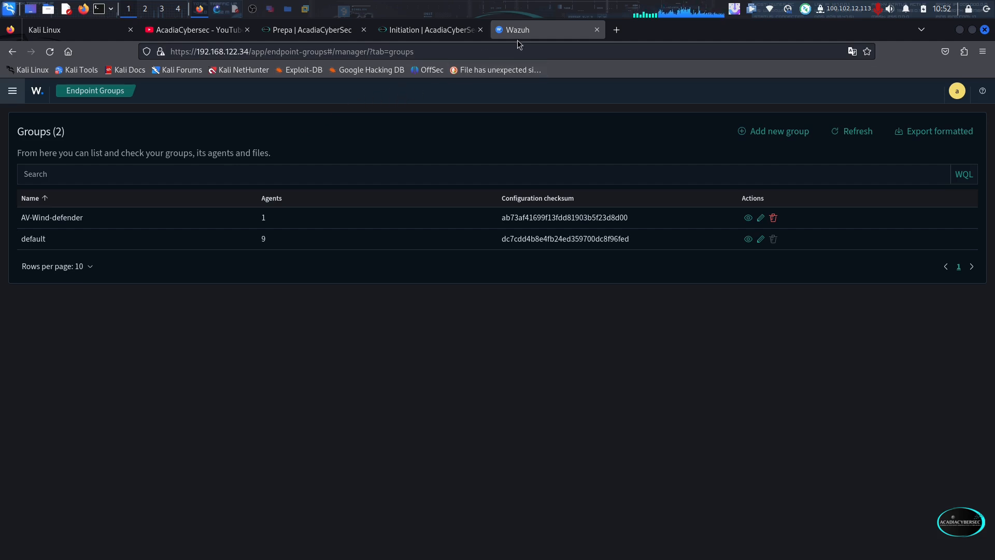
pyautogui.click(305, 11)
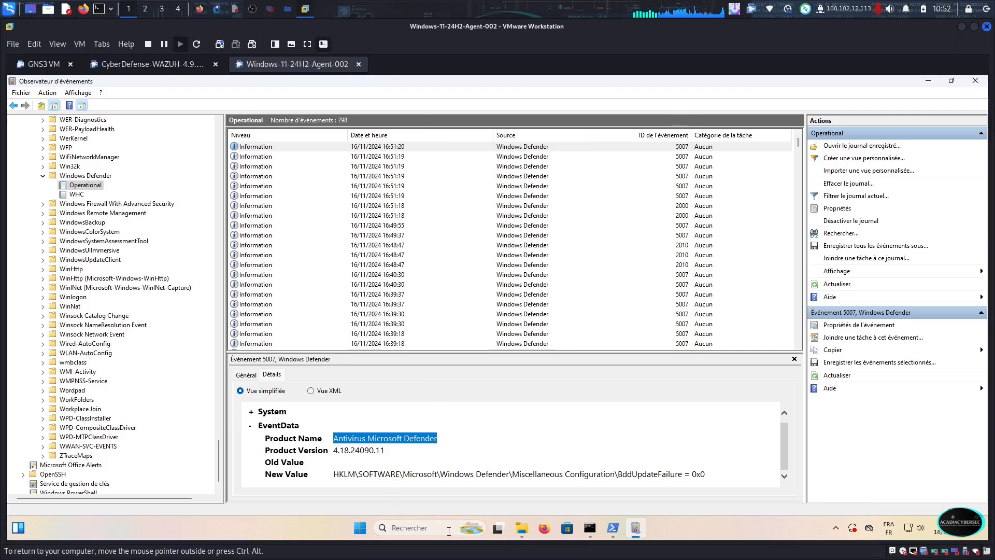
pyautogui.click(521, 527)
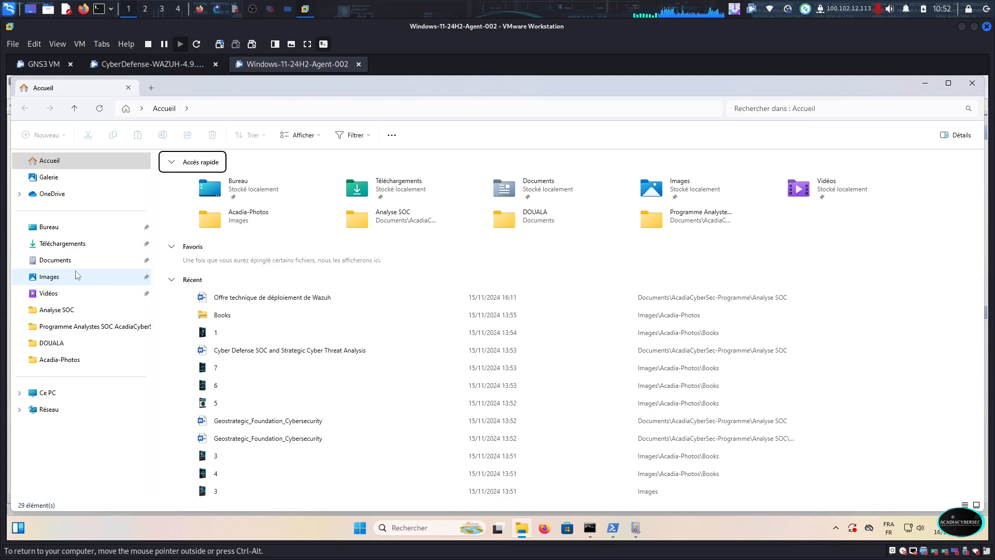
pyautogui.click(52, 393)
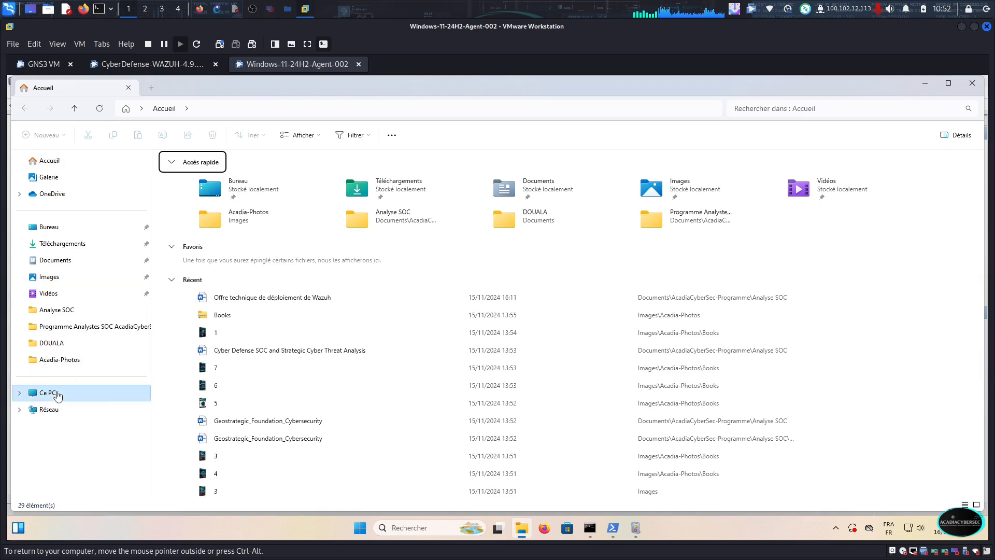
pyautogui.doubleClick(228, 180)
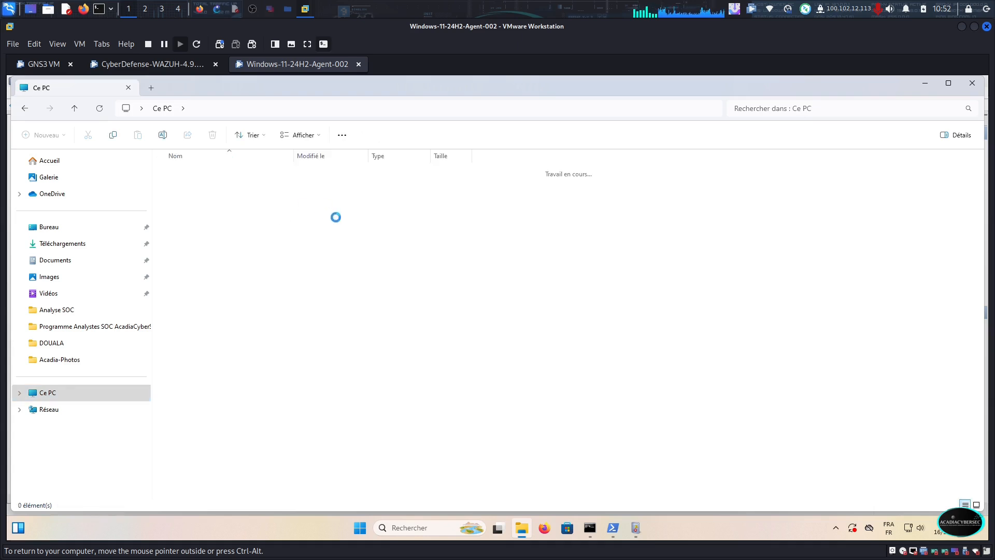
pyautogui.click(219, 206)
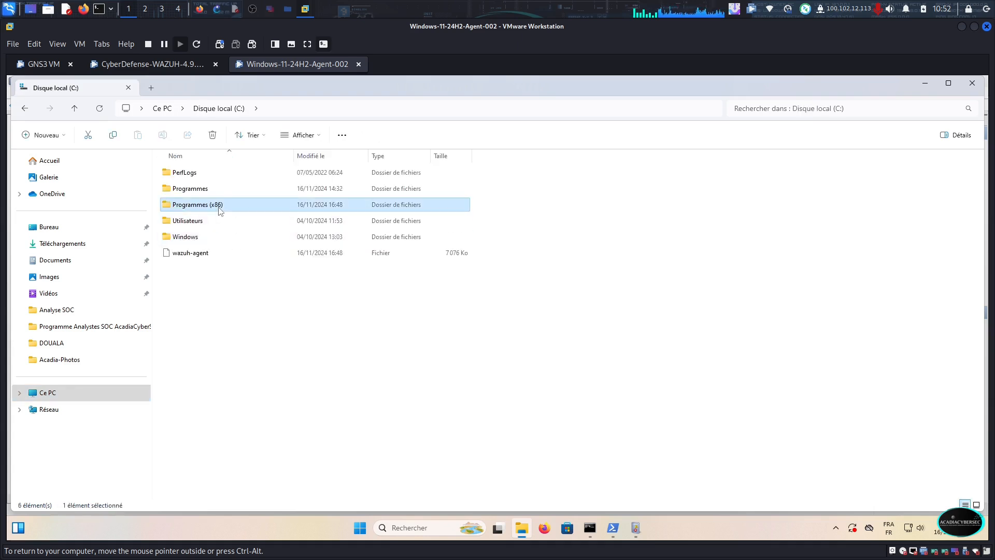
pyautogui.doubleClick(220, 207)
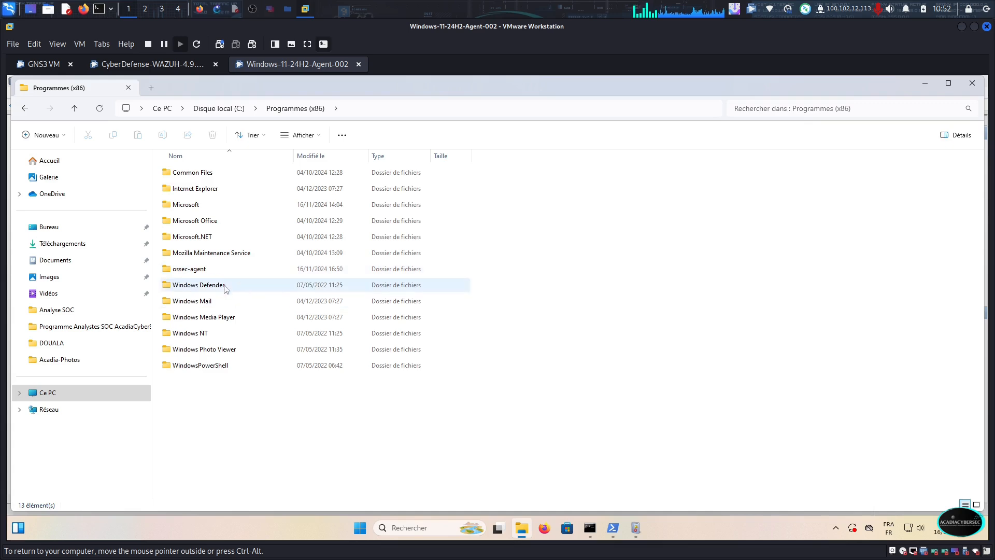
pyautogui.doubleClick(205, 274)
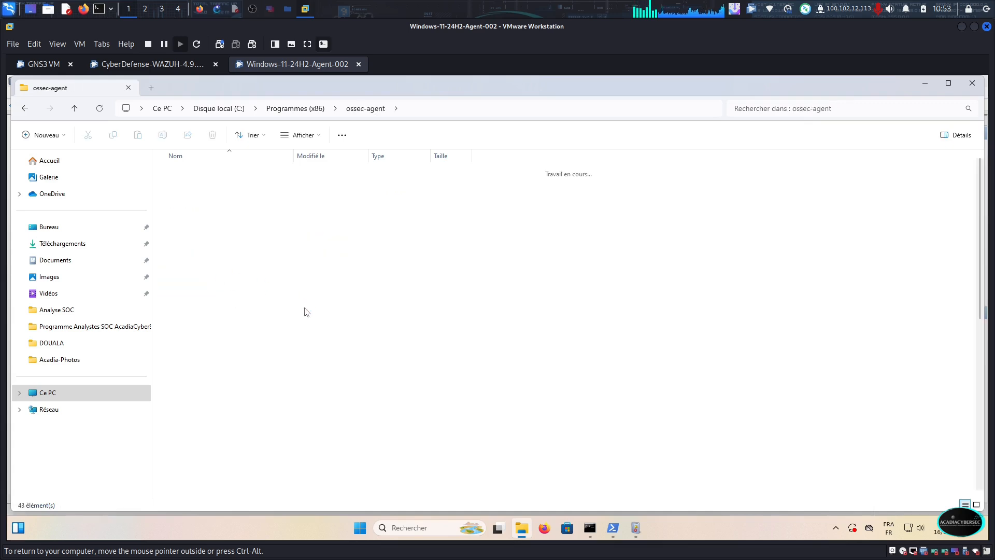
pyautogui.scroll(-2, 196, 405)
pyautogui.scroll(-6, 195, 406)
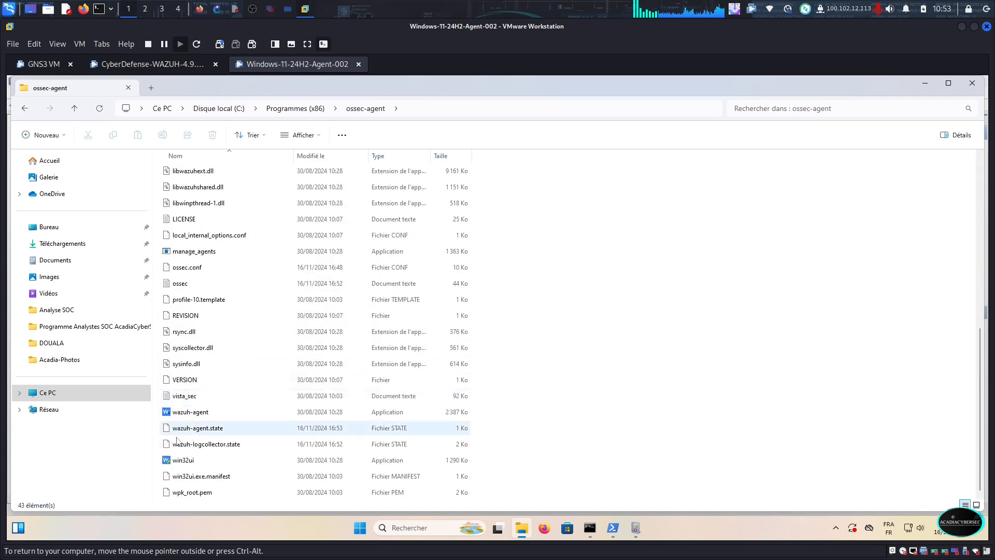
pyautogui.doubleClick(178, 461)
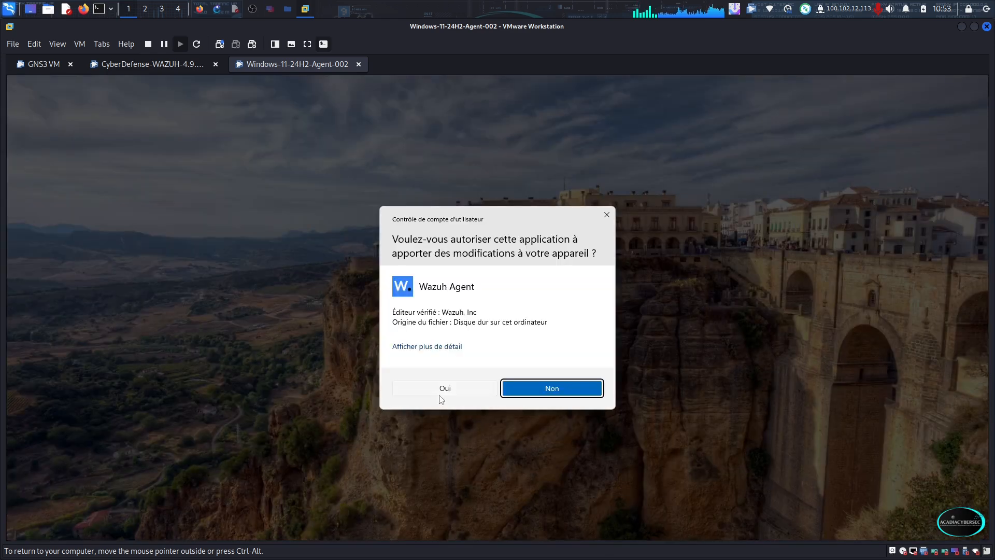
pyautogui.click(443, 389)
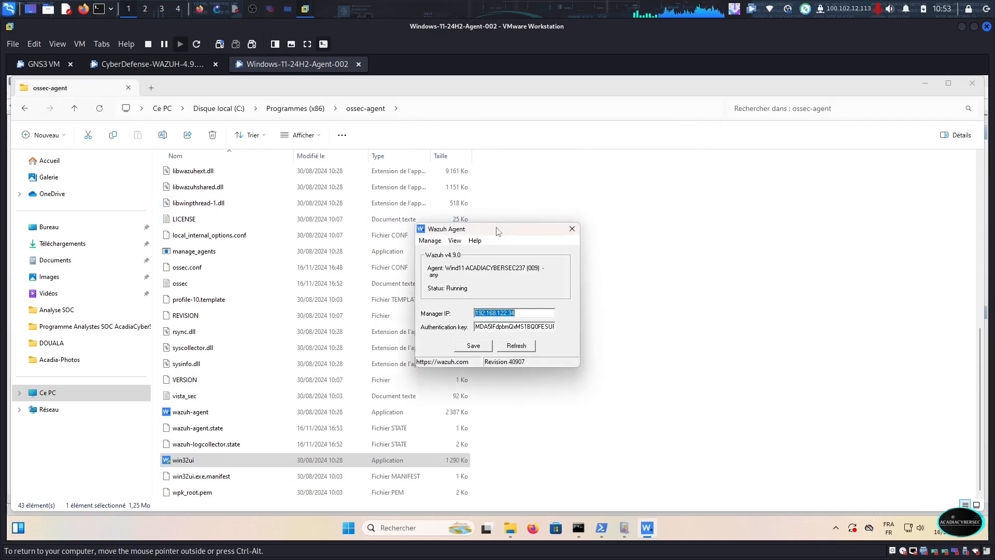
# Move the Wazuh Agent window aside, query the agent's status and dismiss the status message
pyautogui.moveTo(497, 228); pyautogui.dragTo(628, 216)
pyautogui.click(560, 229)
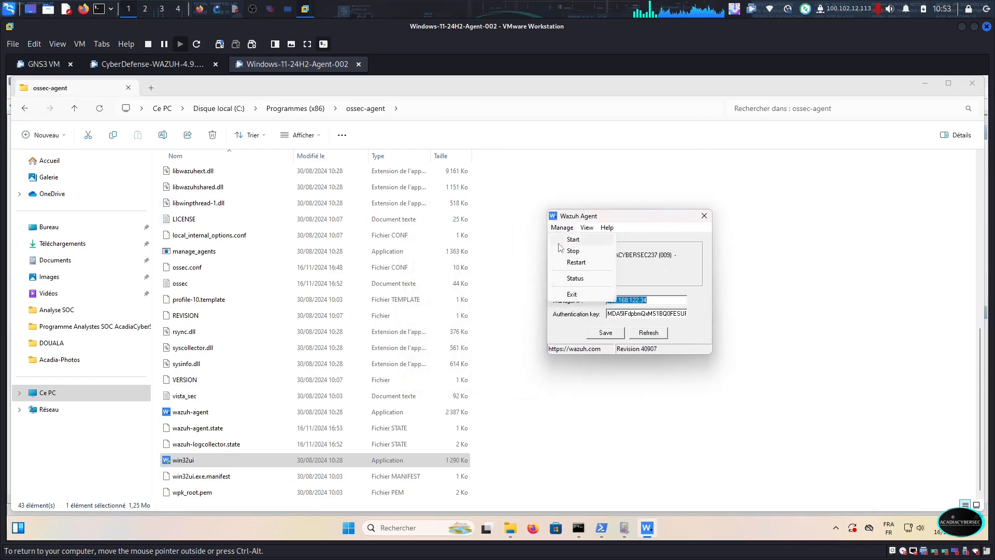
pyautogui.click(574, 278)
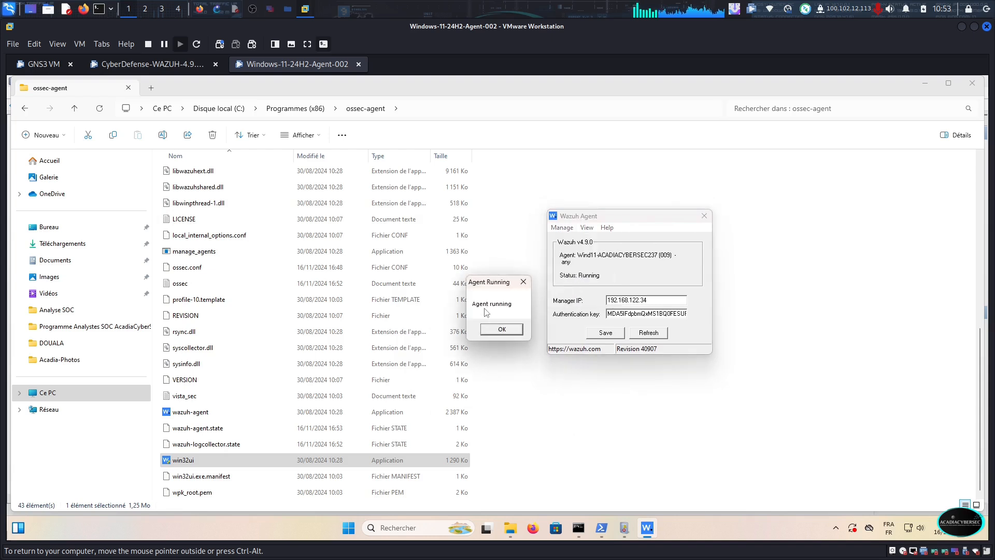
pyautogui.click(500, 328)
# View the Wazuh agent's log file from its manager window and close it
pyautogui.click(587, 228)
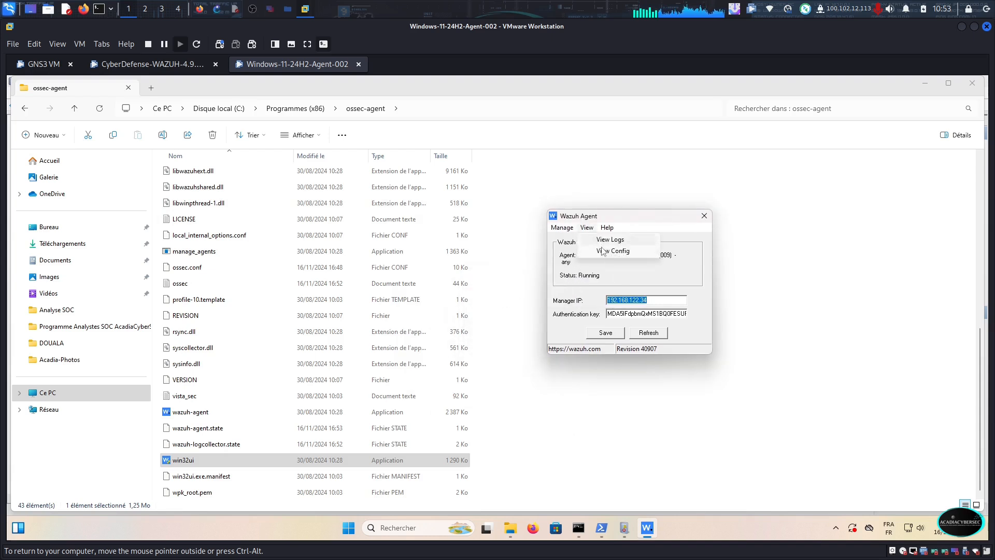
pyautogui.click(613, 240)
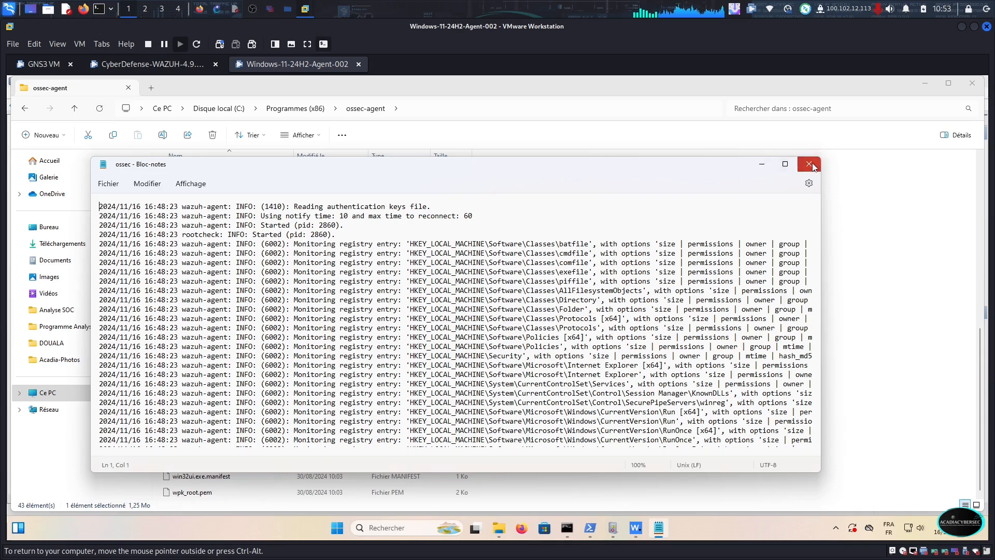
pyautogui.click(809, 164)
# Open the agent's ossec.conf configuration and look through its client, security assessment and file integrity sections
pyautogui.click(588, 228)
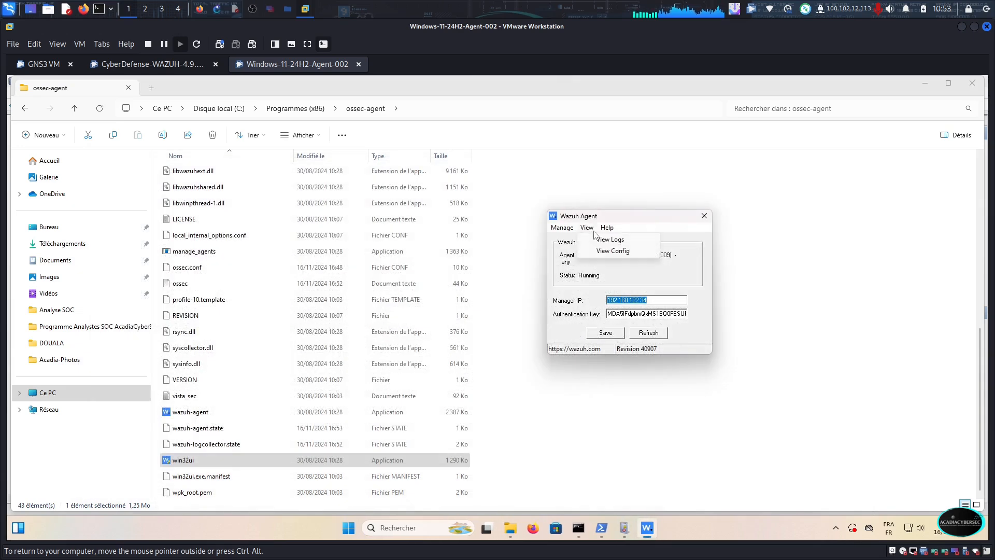
pyautogui.click(616, 251)
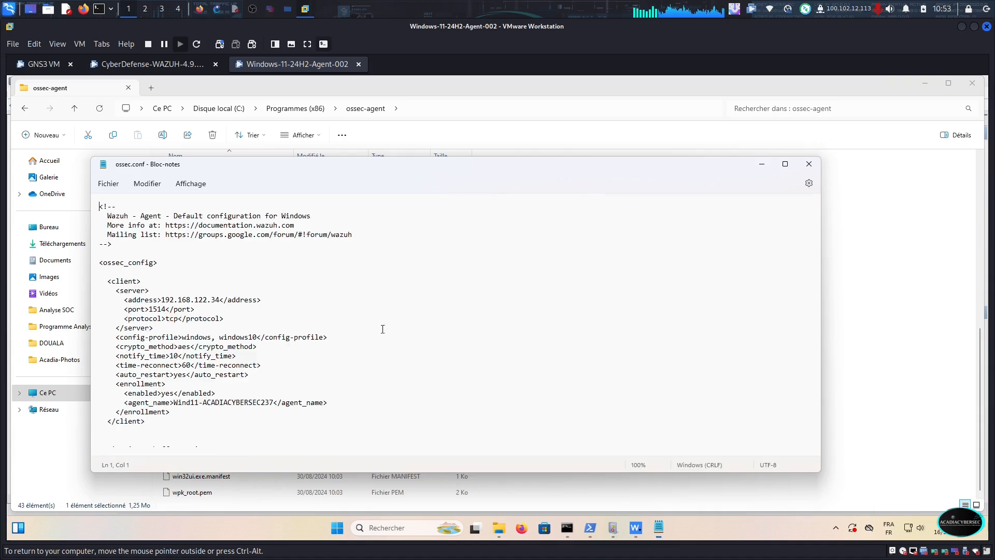
pyautogui.scroll(-6, 190, 352)
pyautogui.scroll(-15, 189, 353)
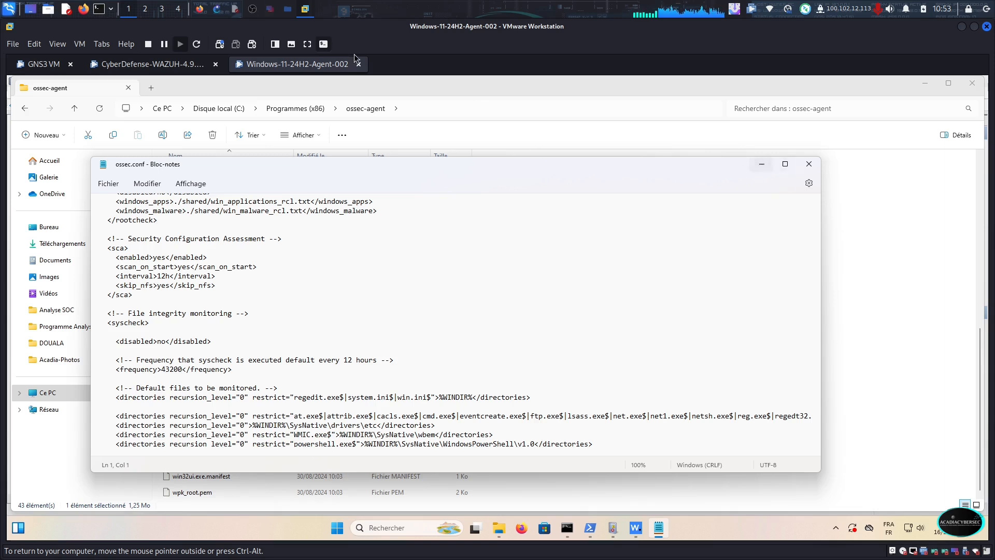
# Copy the localfile block for Microsoft-Windows-Windows Defender/Operational with the eventchannel format from Mousepad, and return to Wazuh's endpoint groups in Firefox
pyautogui.click(240, 8)
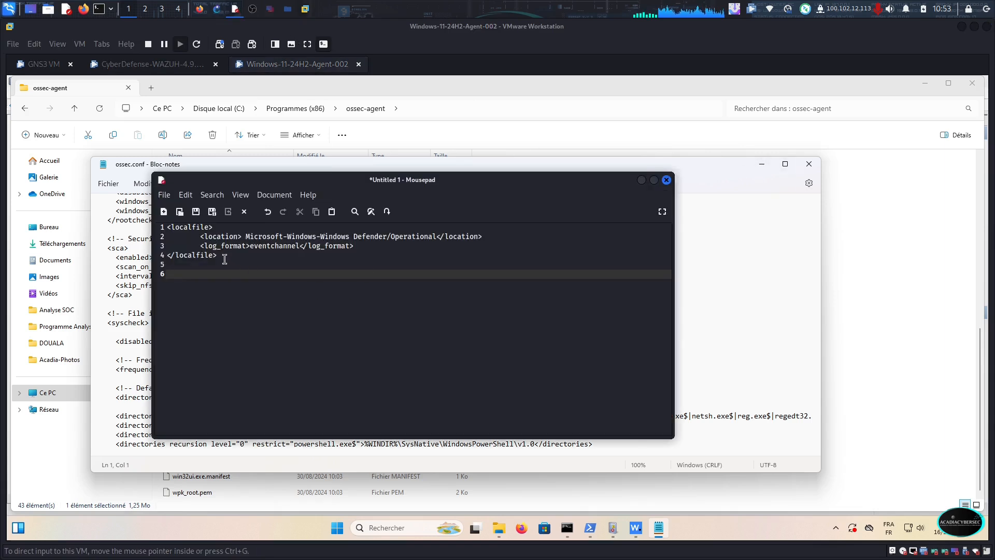
pyautogui.moveTo(224, 259); pyautogui.dragTo(160, 223)
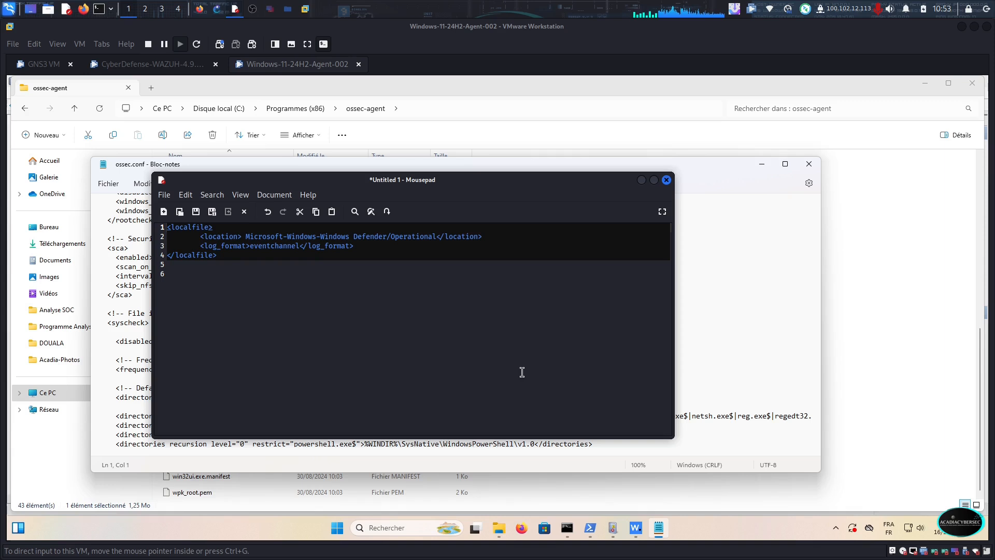
pyautogui.rightClick(235, 251)
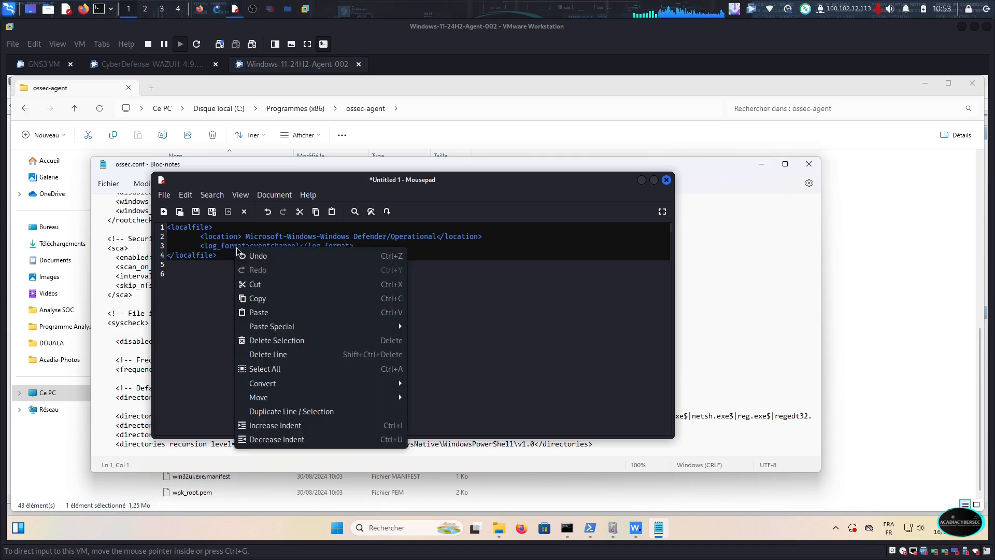
pyautogui.click(258, 299)
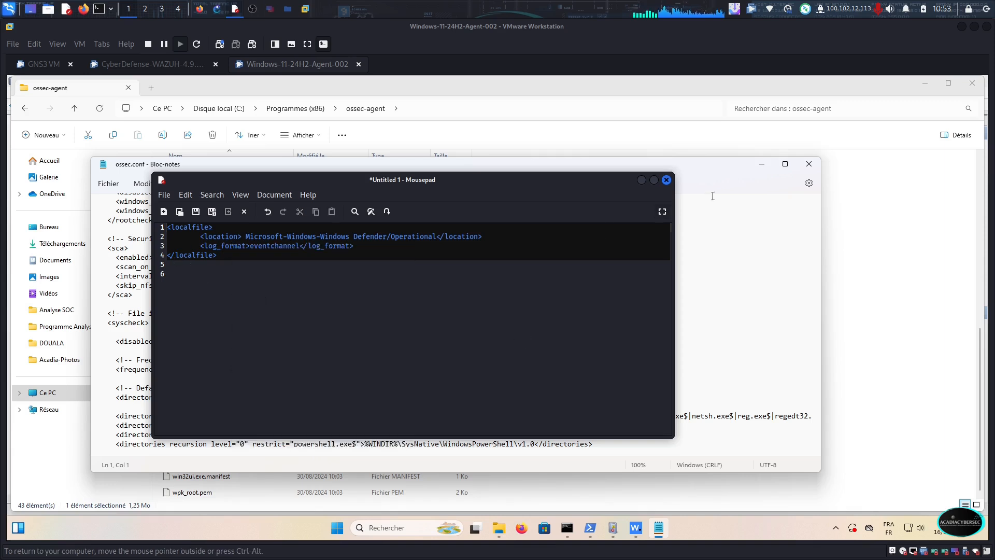
pyautogui.click(641, 180)
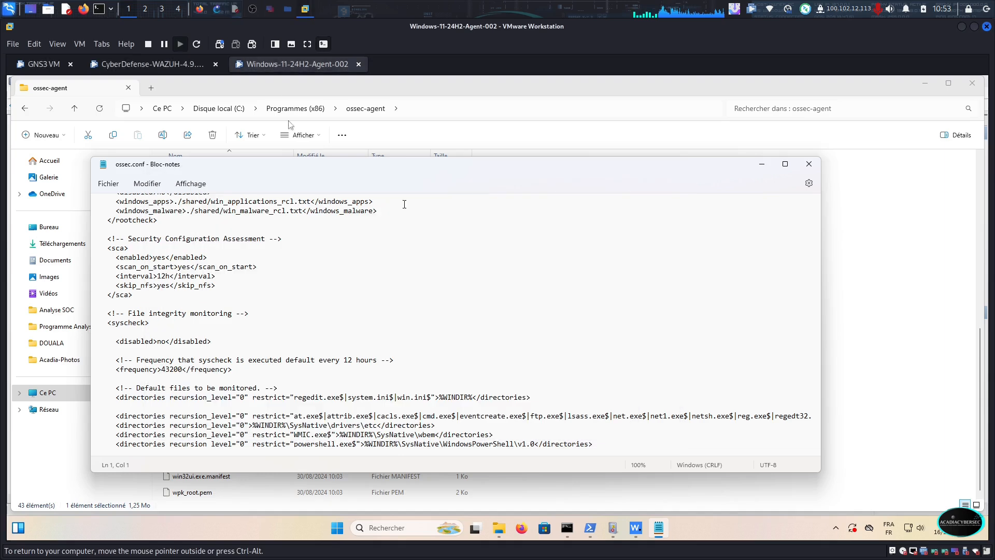
pyautogui.click(144, 64)
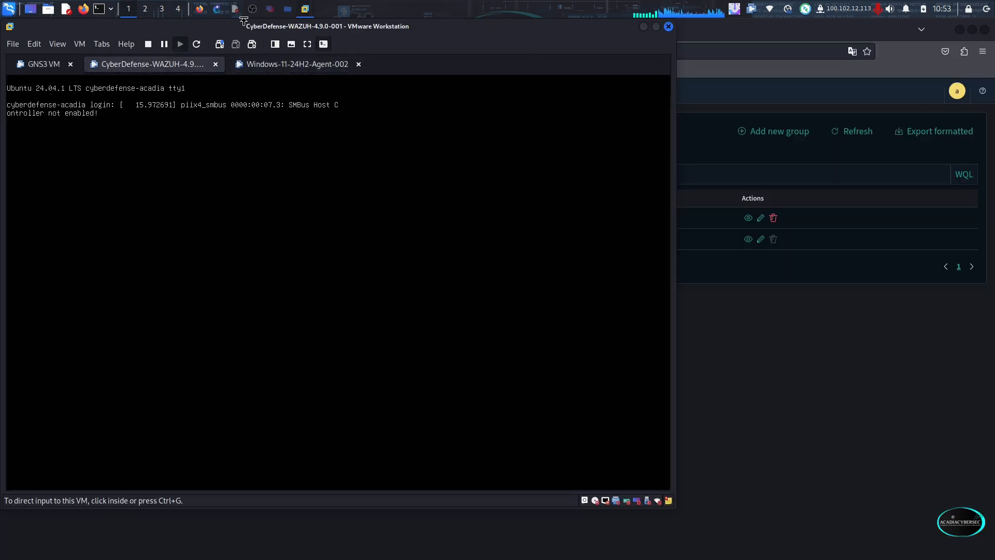
pyautogui.click(200, 9)
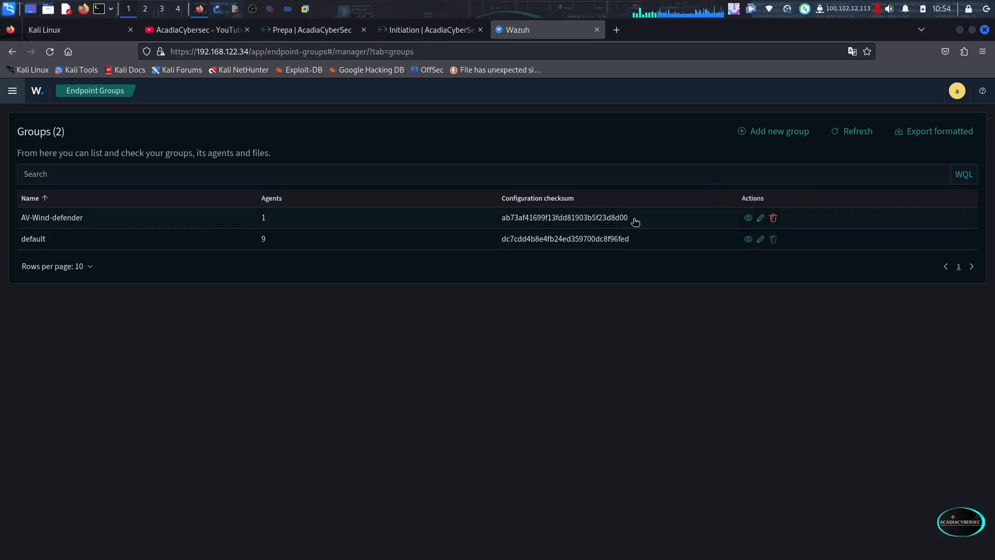
# Edit the AV-Wind-defender group's agent.conf, paste the copied Windows Defender localfile block below the comment, and save the file
pyautogui.click(761, 218)
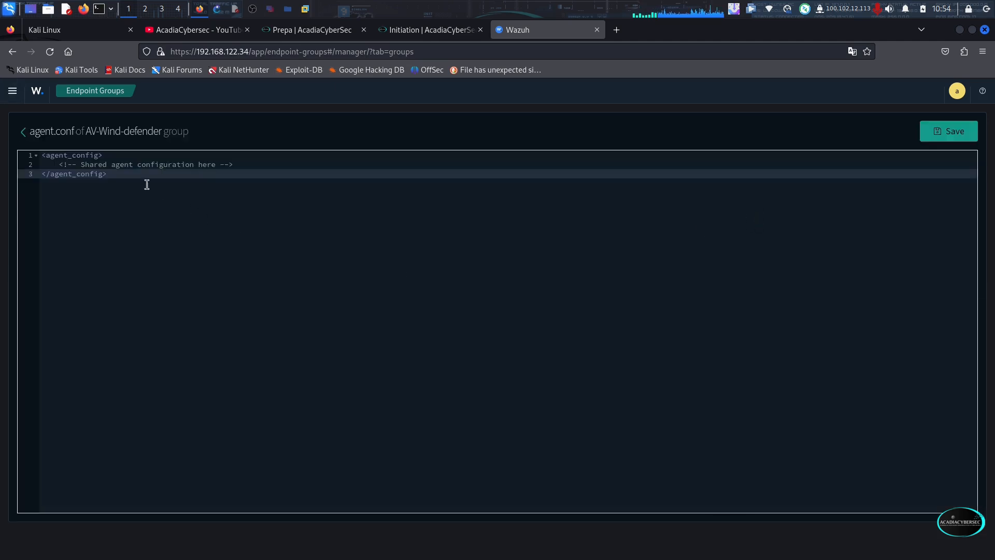
pyautogui.click(246, 165)
pyautogui.press('Return')
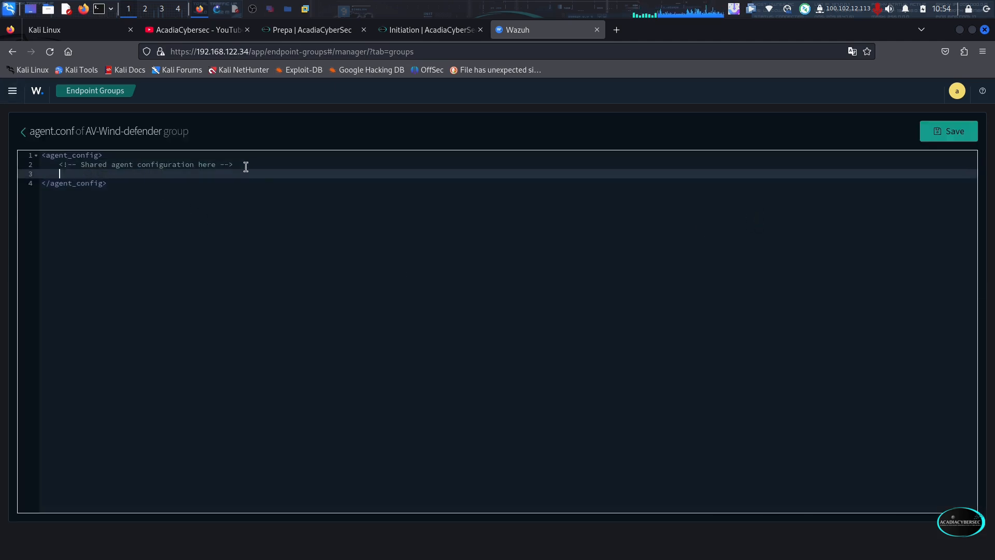
pyautogui.write('<localfile> <location> Microsoft-Windows-Windows Defender/Operational</location> <log_format>eventchannel</log_format> </localfile>')
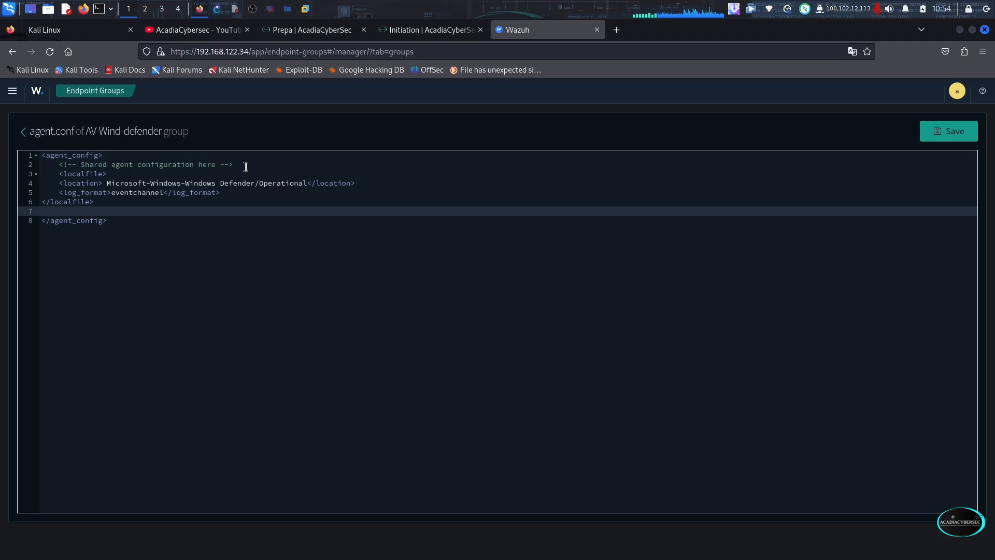
pyautogui.click(138, 184)
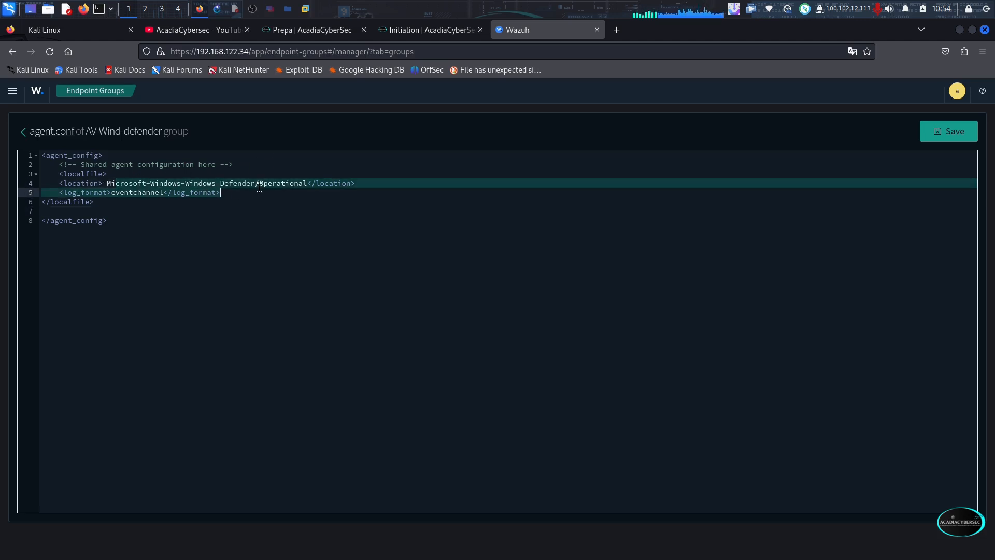
pyautogui.click(298, 184)
pyautogui.click(190, 192)
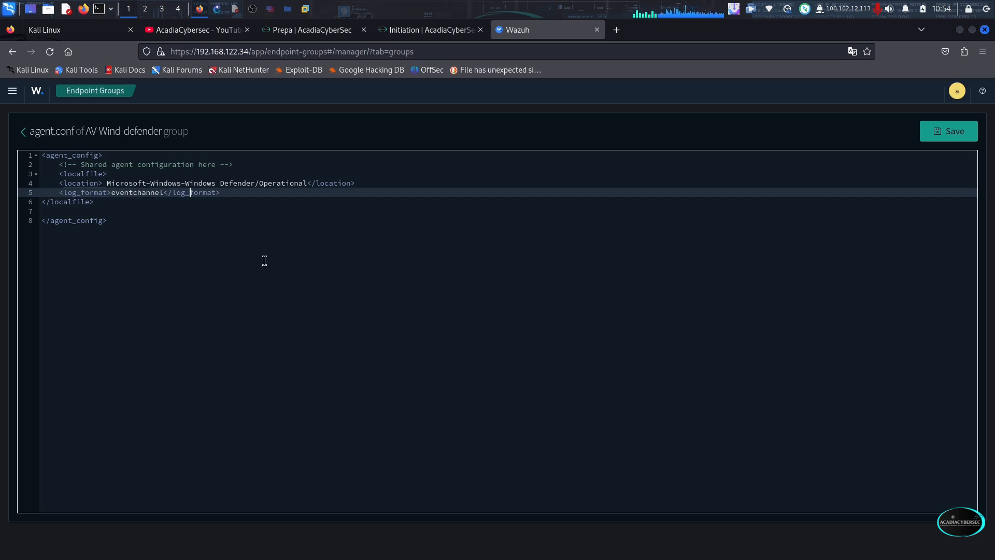
pyautogui.click(950, 139)
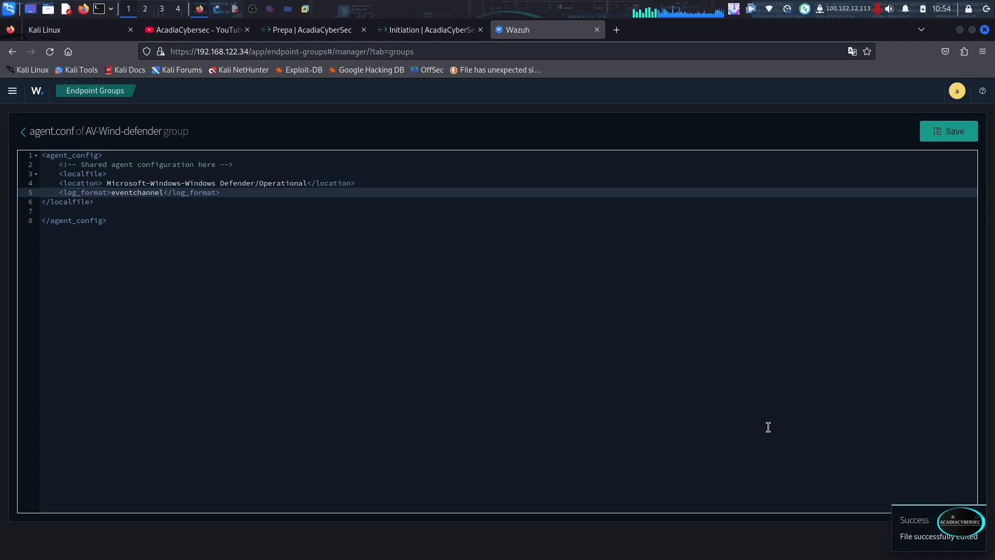
# In the Windows-11-24H2-Agent-002 virtual machine, close ossec.conf, restart the Wazuh agent, refresh its status and close its manager window
pyautogui.click(305, 9)
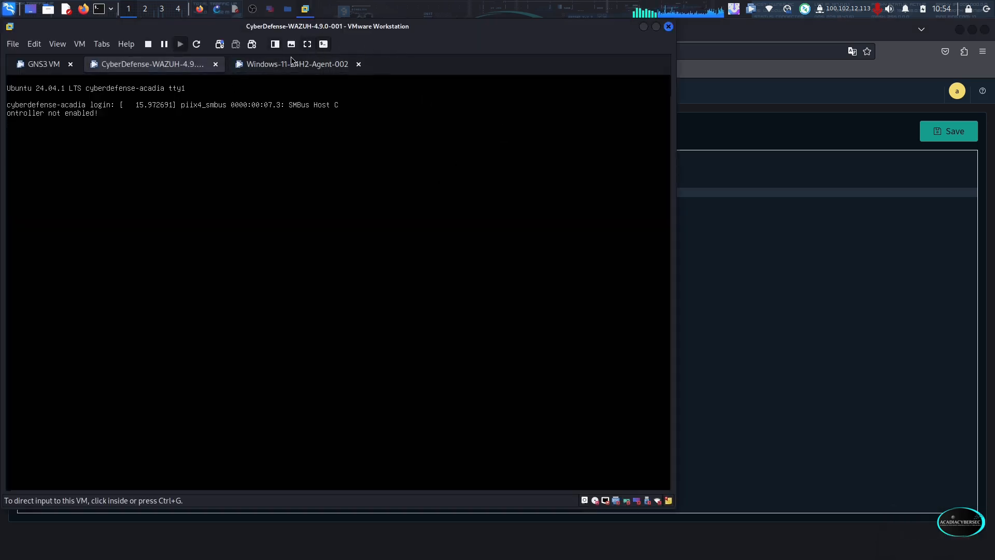
pyautogui.click(292, 62)
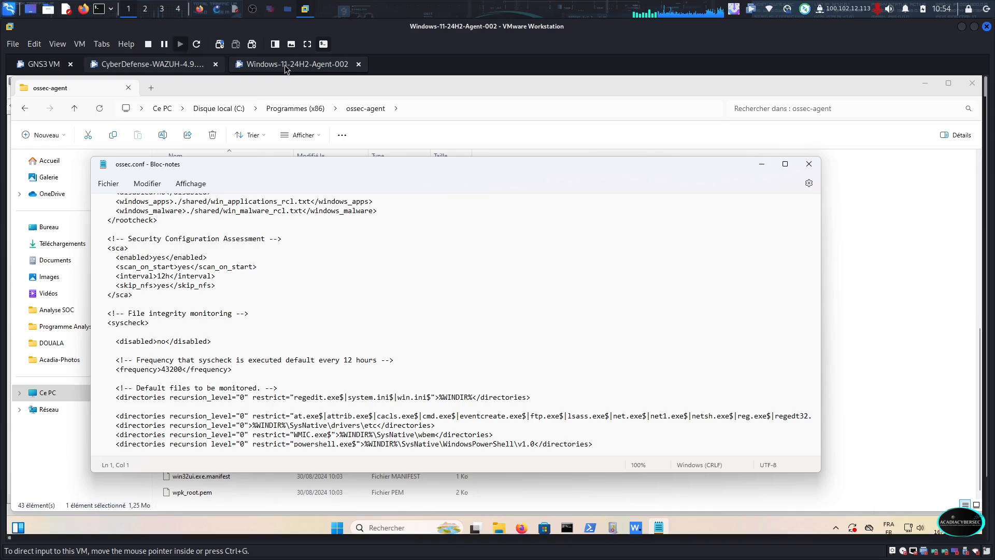
pyautogui.click(808, 163)
pyautogui.click(561, 228)
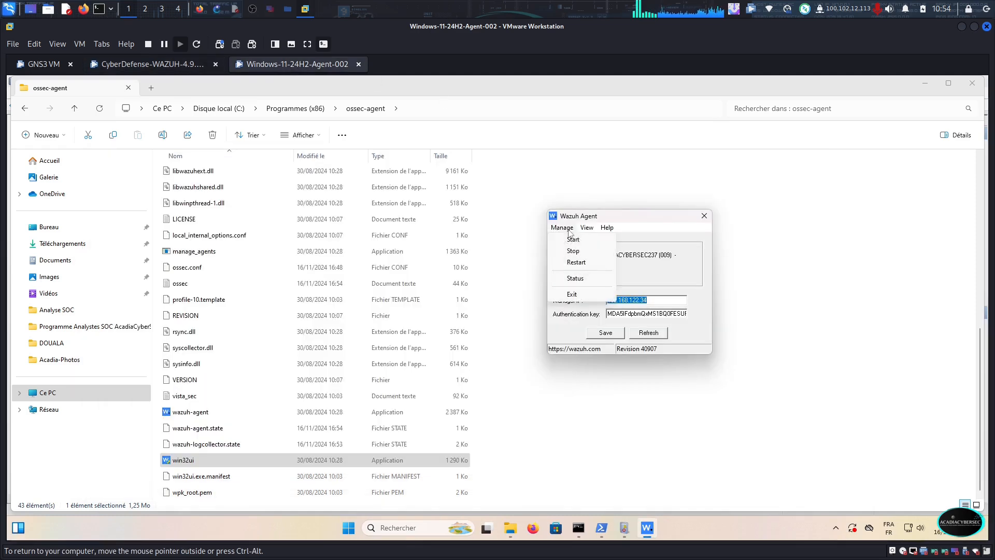
pyautogui.click(577, 263)
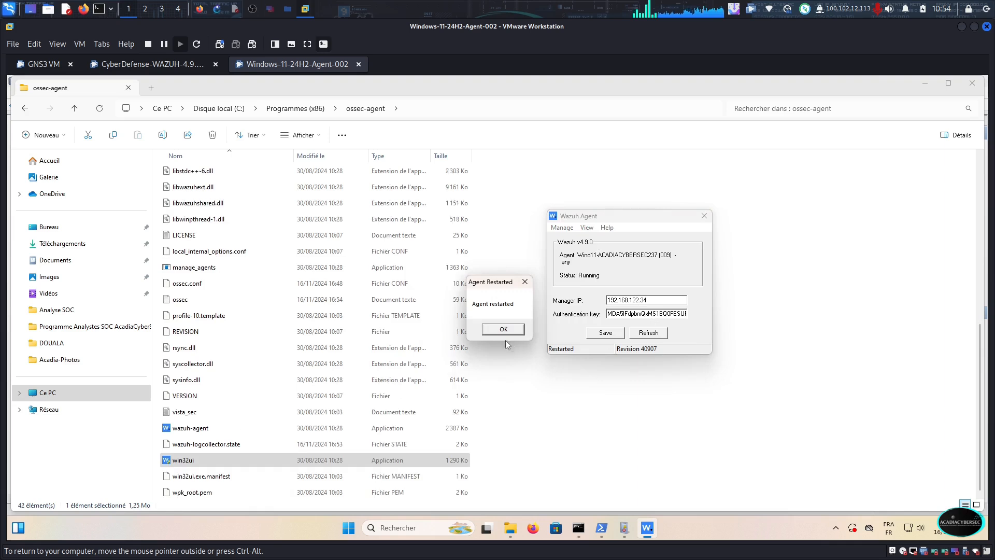
pyautogui.click(503, 329)
pyautogui.click(654, 334)
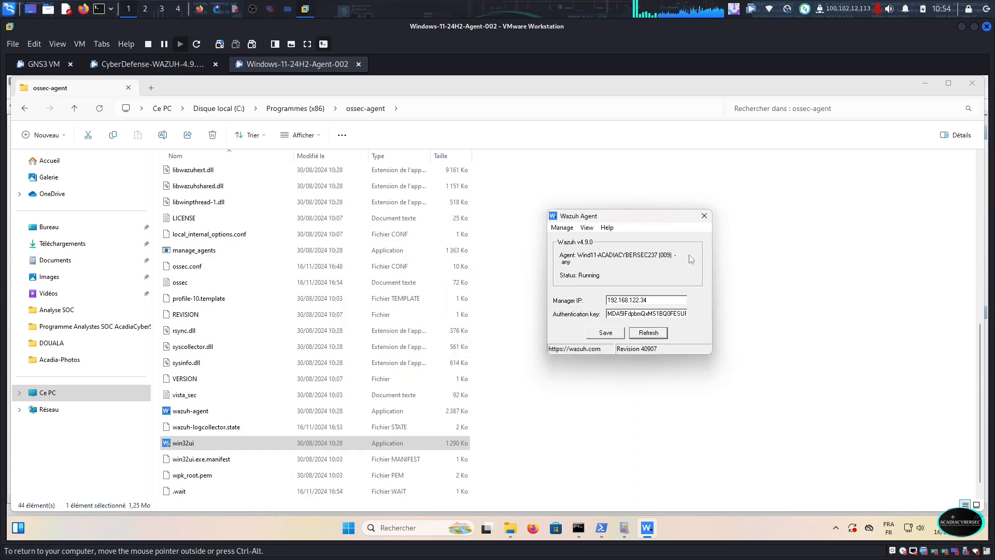
pyautogui.click(704, 215)
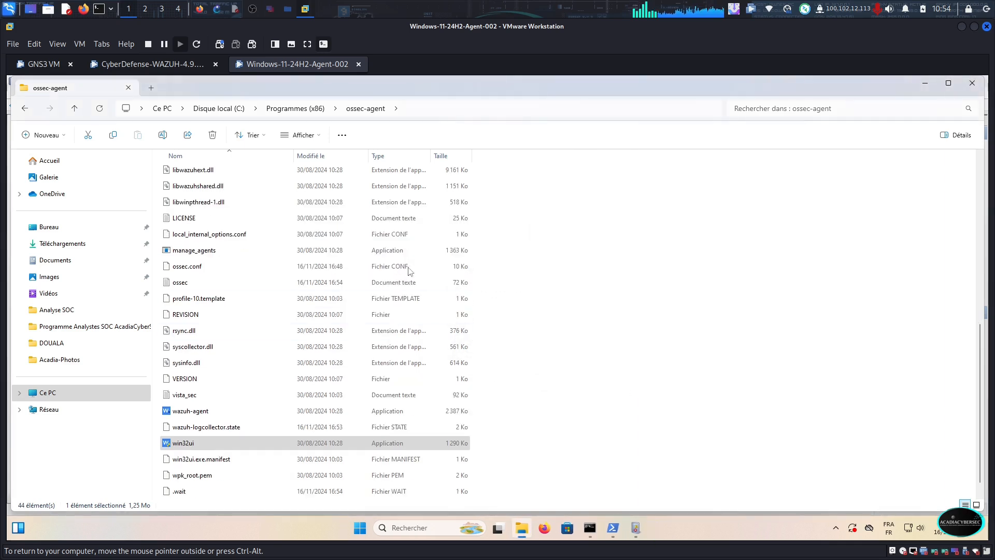
# Open the Vidéos folder in the Windows virtual machine's File Explorer, and reload Wazuh's overview page in Firefox
pyautogui.click(64, 266)
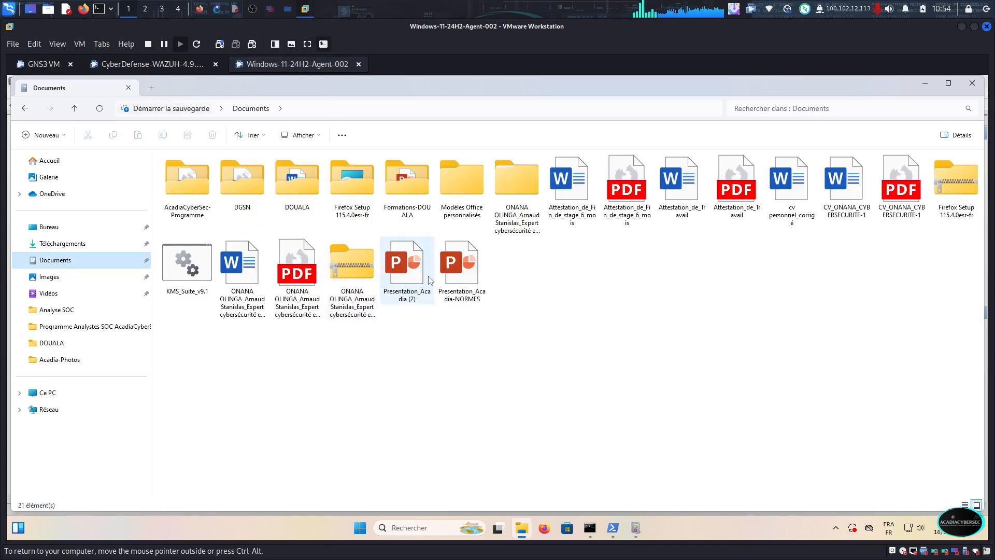
pyautogui.click(104, 293)
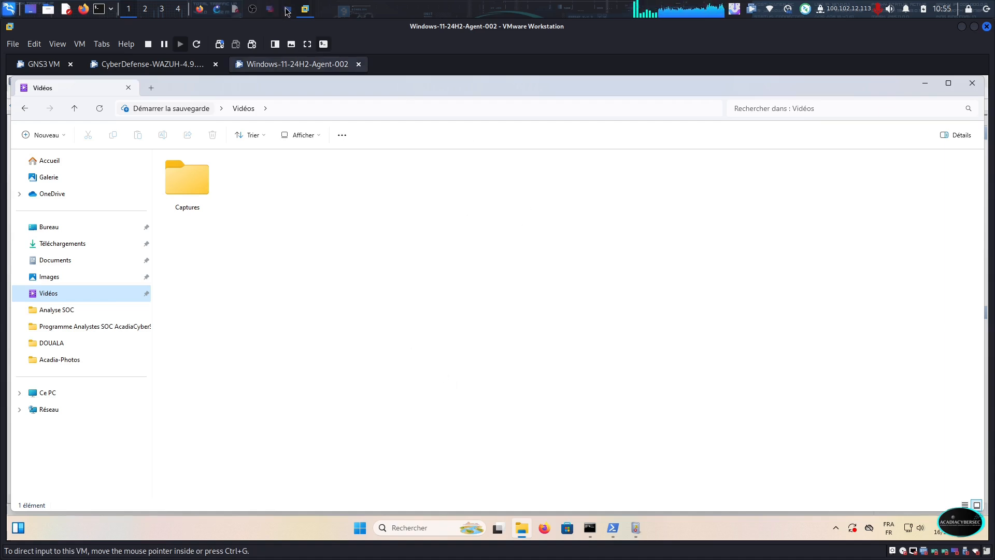
pyautogui.click(213, 11)
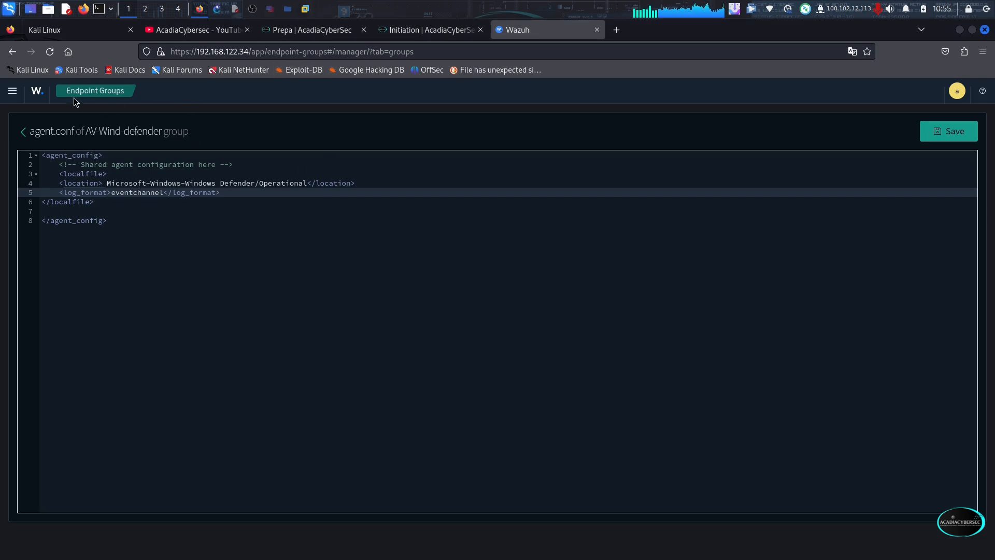
pyautogui.click(37, 91)
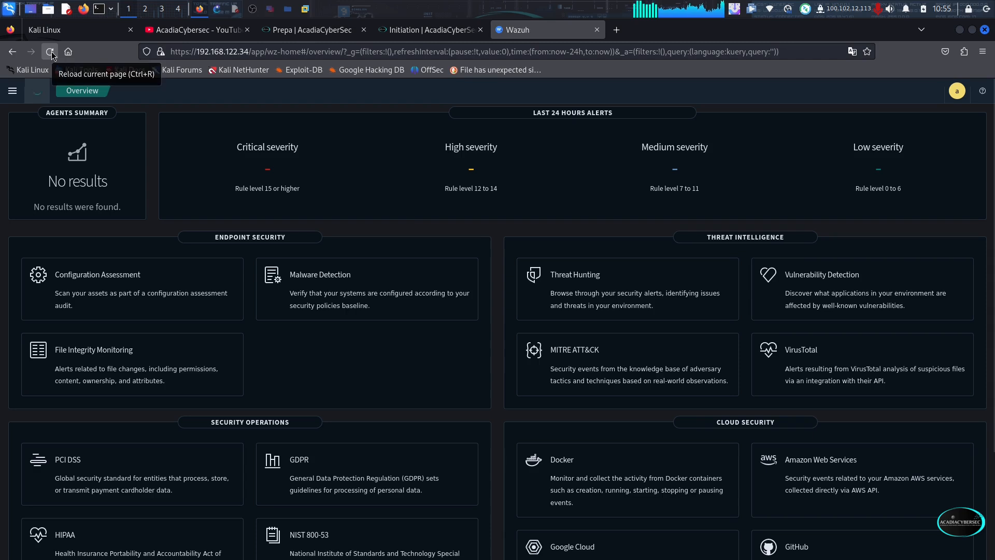
pyautogui.click(51, 53)
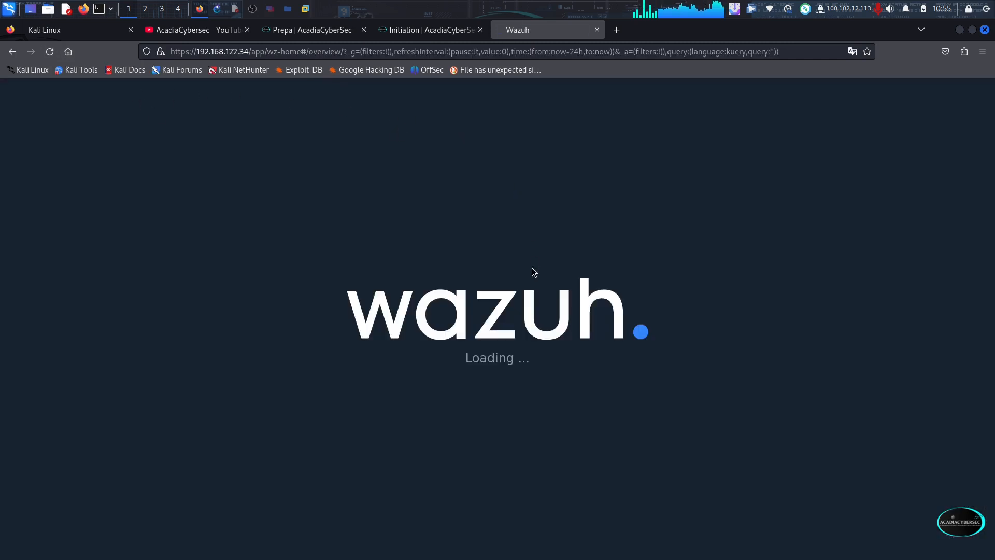
# Copy Malware.exe from the Attacks folder in Thunar and minimize the file manager
pyautogui.click(288, 9)
pyautogui.click(286, 99)
pyautogui.rightClick(286, 99)
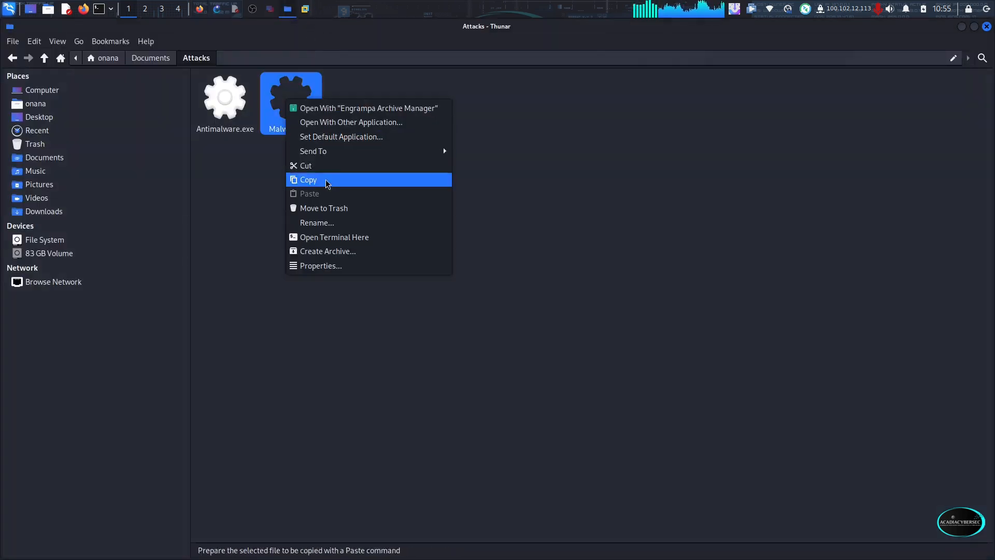
pyautogui.click(327, 182)
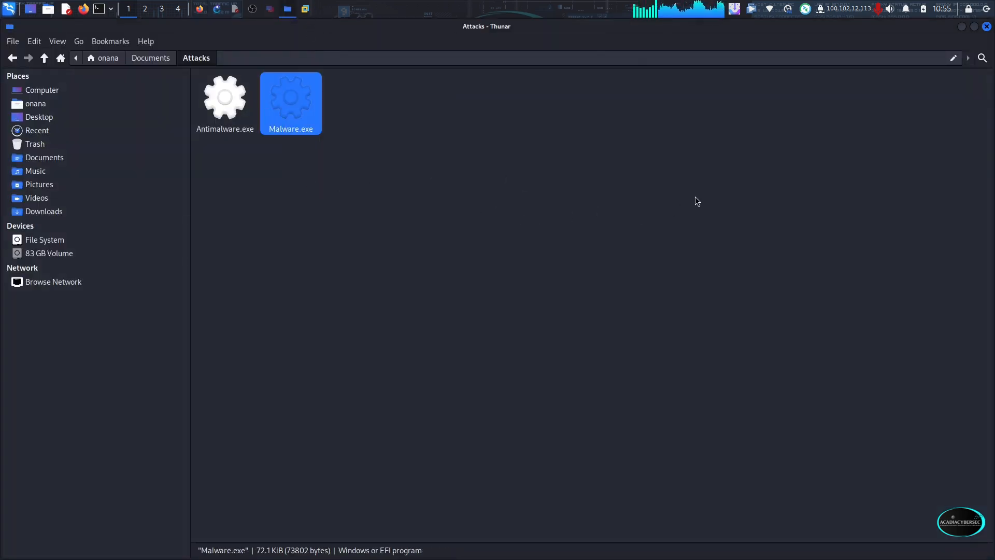
pyautogui.click(962, 27)
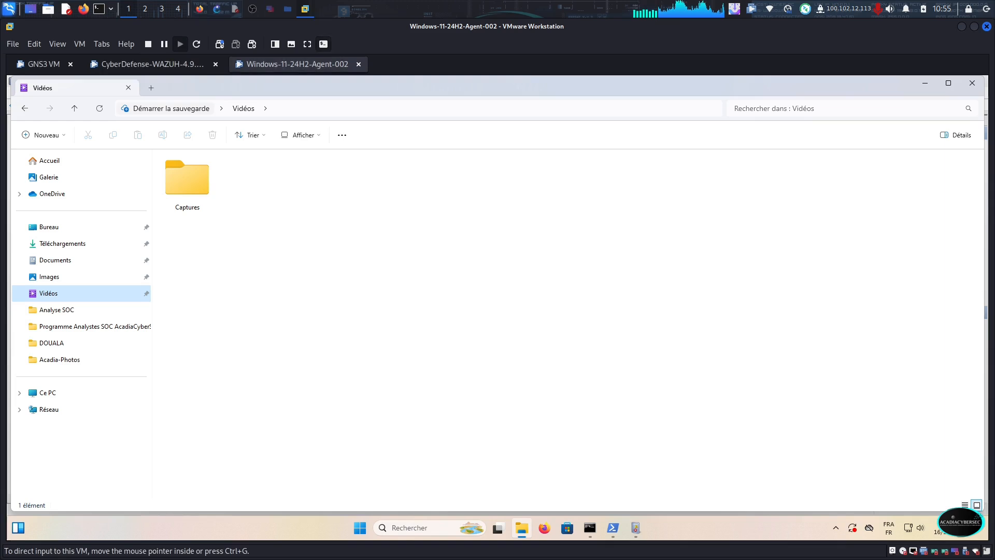
# Paste the malware file into the Windows virtual machine's Vidéos folder and dismiss the Windows Security threat notification
pyautogui.click(305, 8)
pyautogui.click(400, 213)
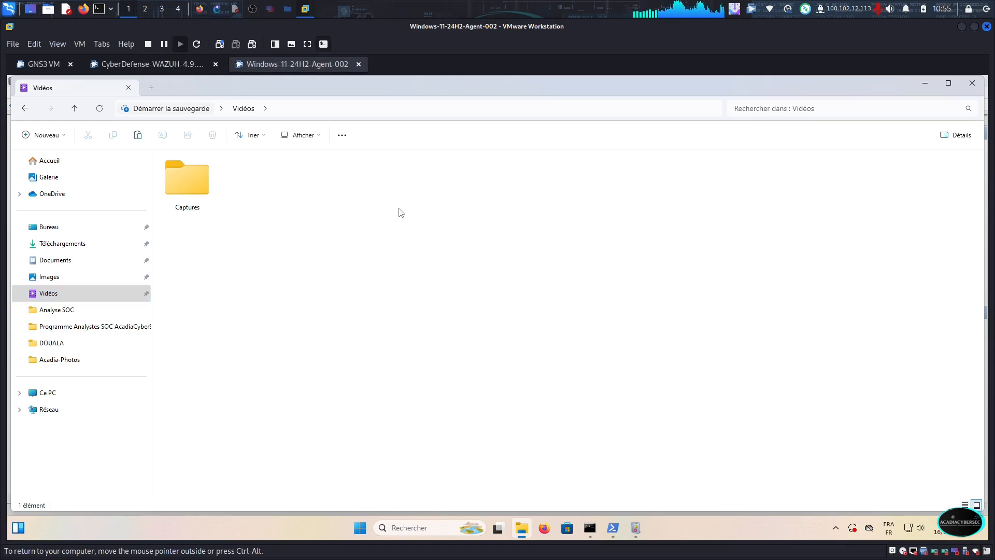
pyautogui.hotkey('ctrl', 'v')
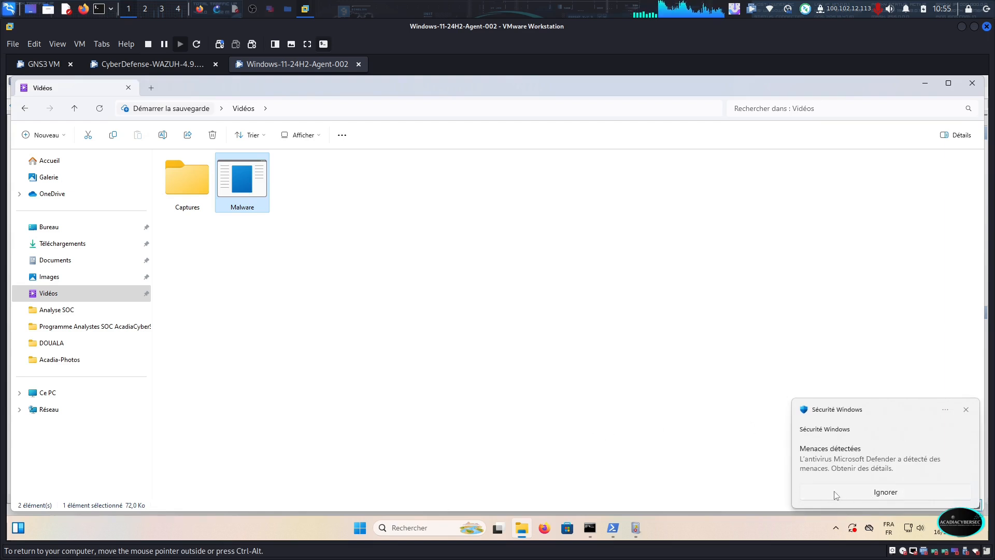
pyautogui.click(882, 495)
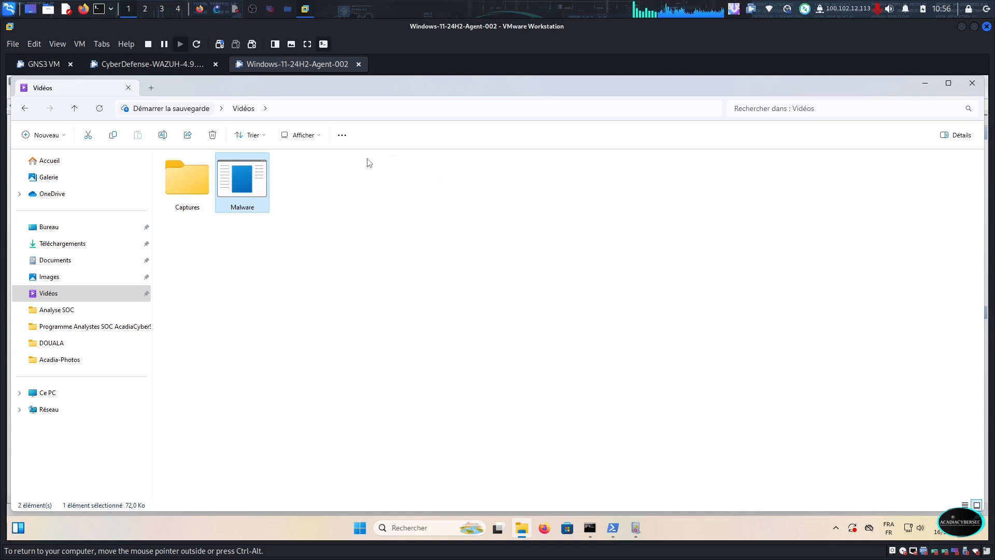
# Return to Wazuh in Firefox and open the Threat Hunting dashboard for the active agent Wind11-ACADIACYBERSEC237
pyautogui.click(200, 9)
pyautogui.click(115, 142)
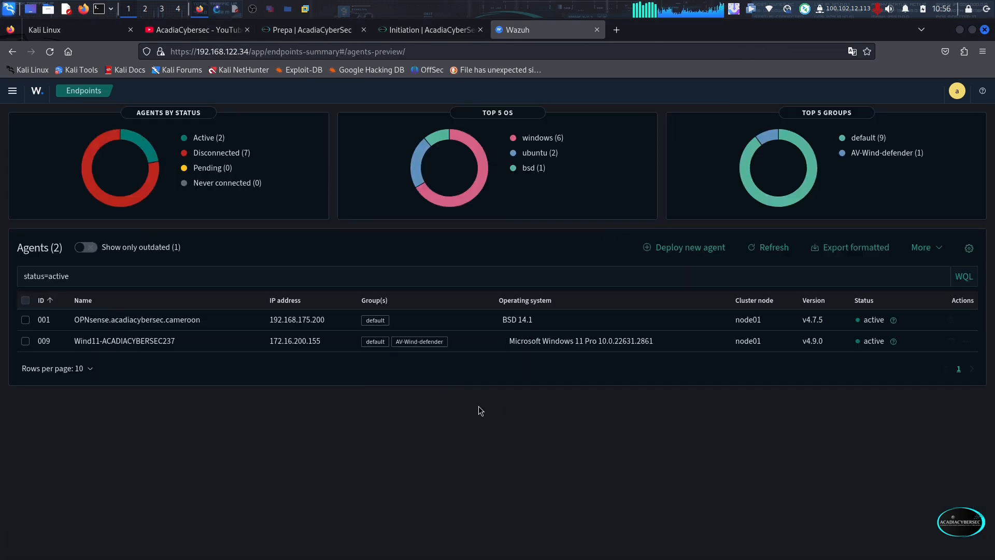
pyautogui.click(951, 341)
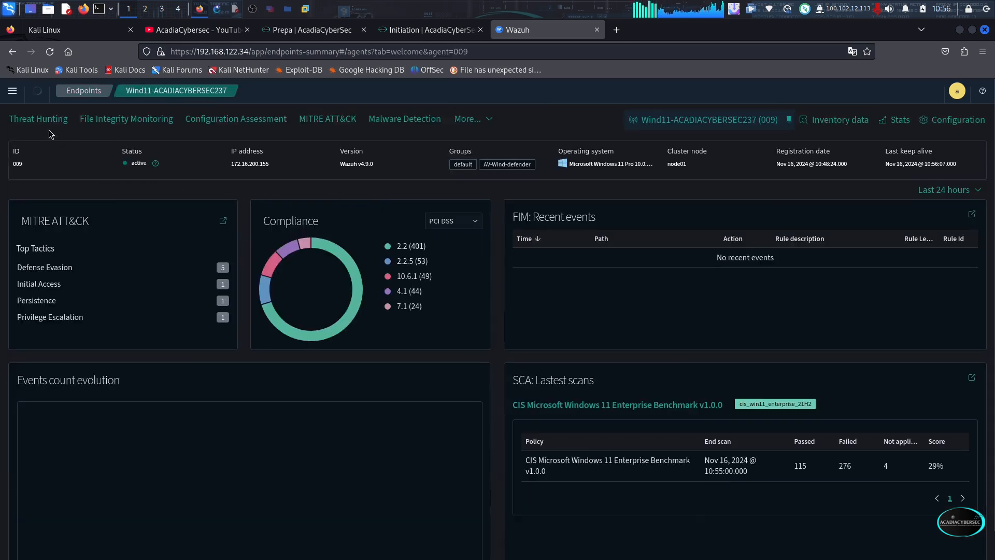
pyautogui.click(47, 123)
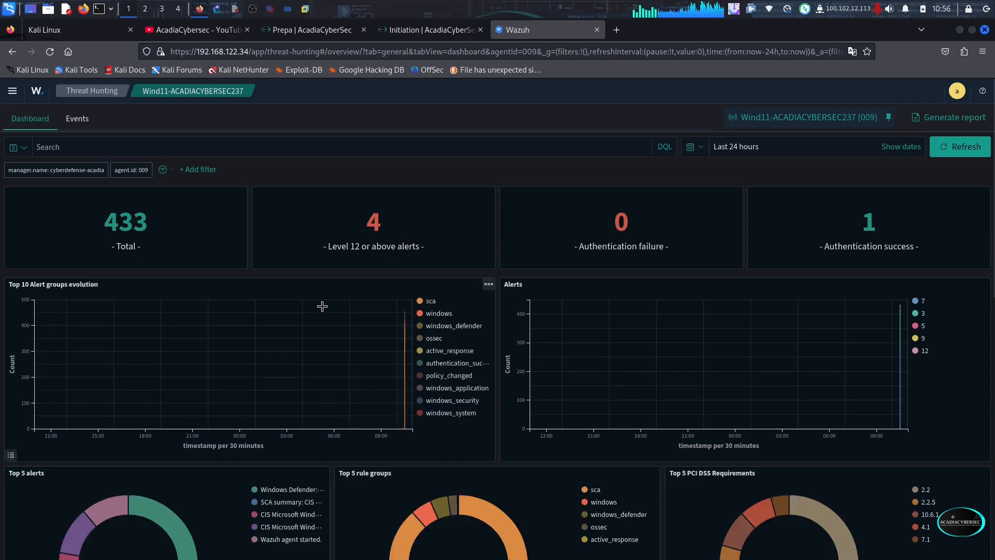
# Widen the rule.description column in the alert table and review the agent's latest Windows Defender alerts
pyautogui.scroll(-5, 355, 326)
pyautogui.scroll(-1, 356, 326)
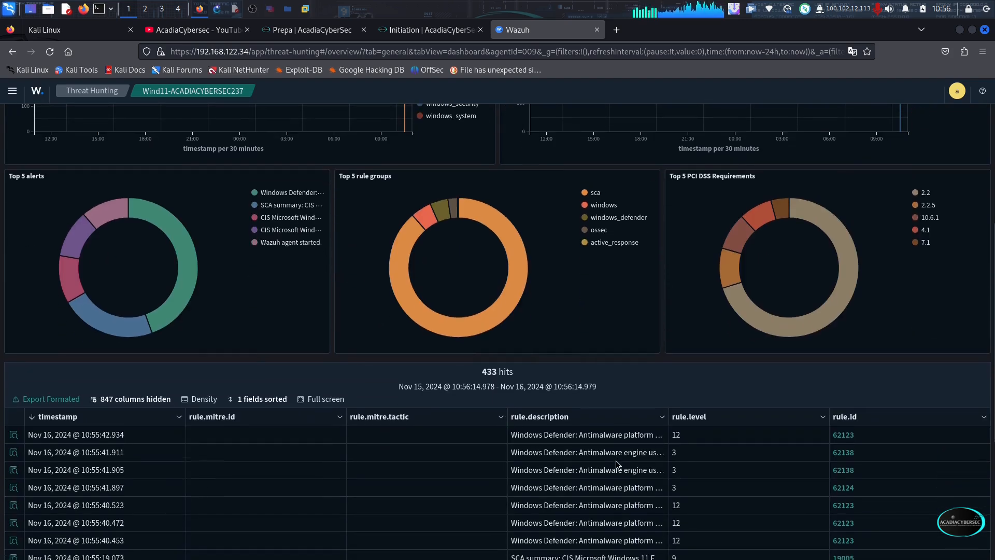
pyautogui.scroll(-2, 617, 406)
pyautogui.moveTo(712, 296); pyautogui.dragTo(802, 296)
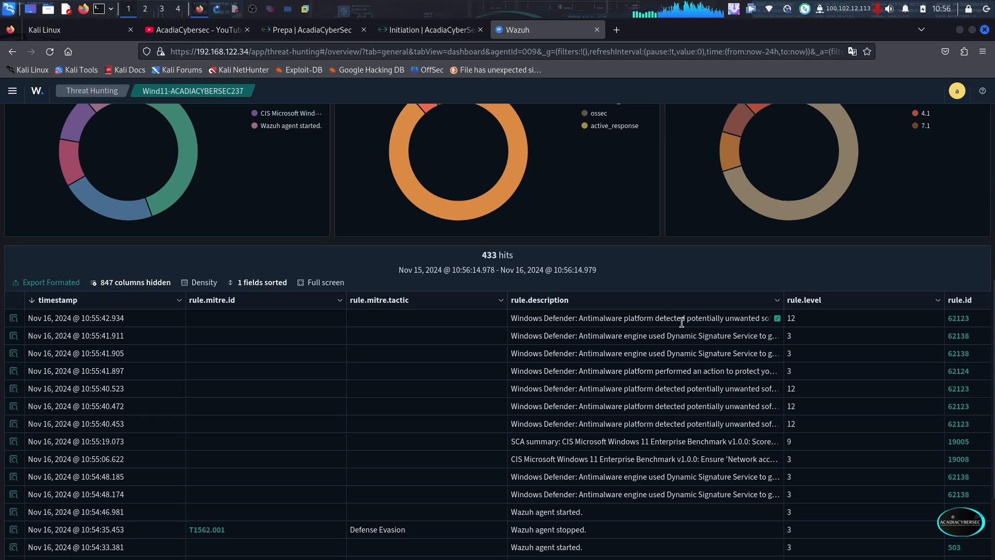
pyautogui.scroll(-3, 567, 394)
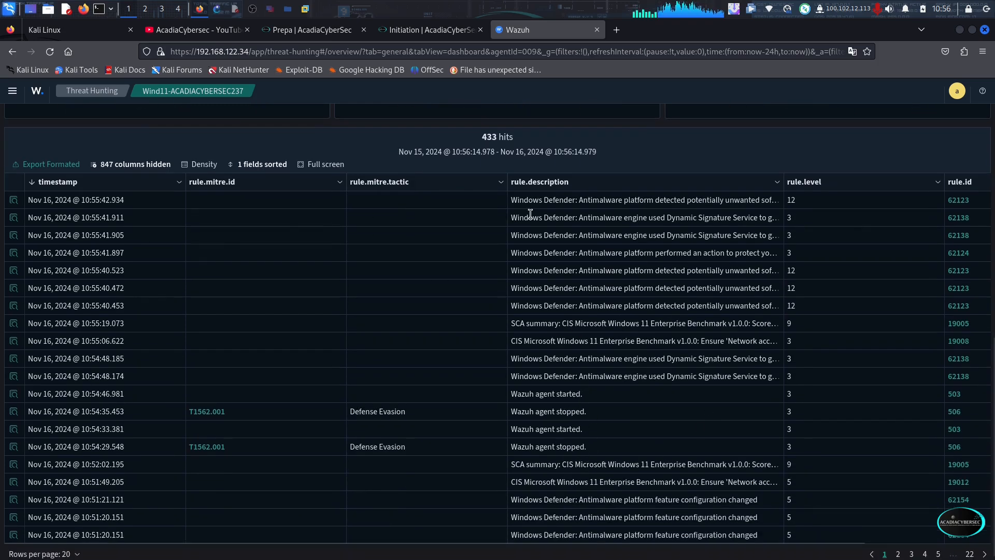
# Inspect the newest level 12 alert's document details, highlight Malware.exe in the data.win.eventdata.path value, and close the details
pyautogui.scroll(3, 617, 252)
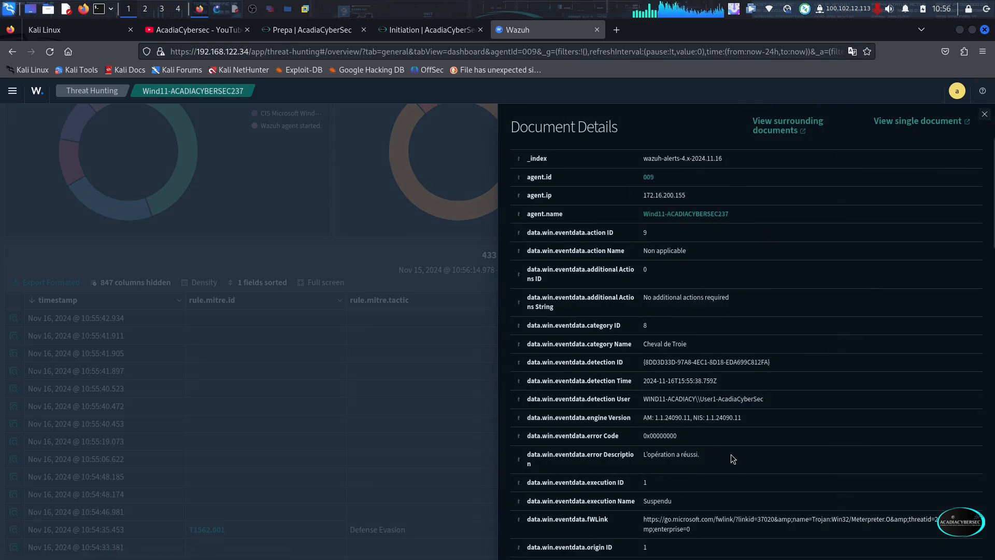
pyautogui.scroll(-5, 732, 459)
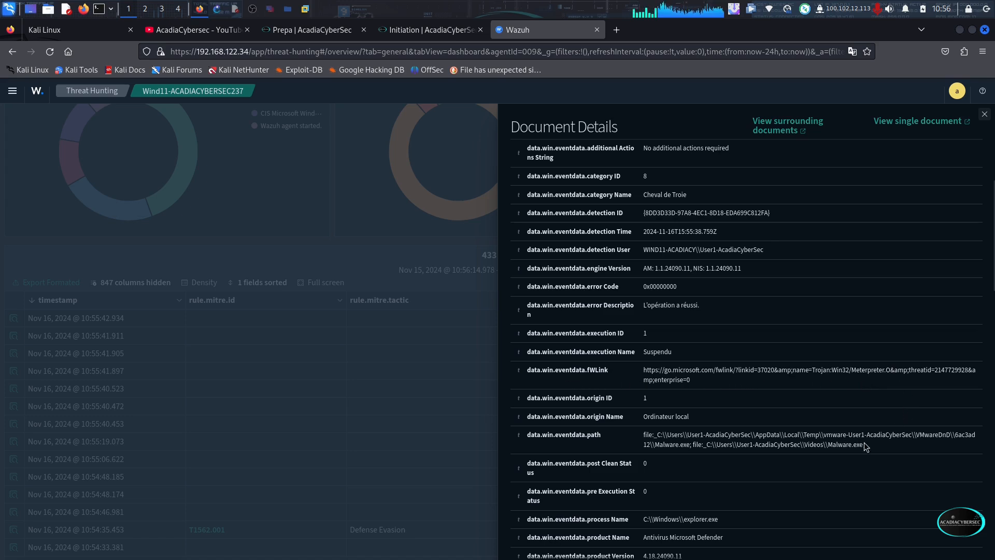
pyautogui.moveTo(863, 444); pyautogui.dragTo(827, 440)
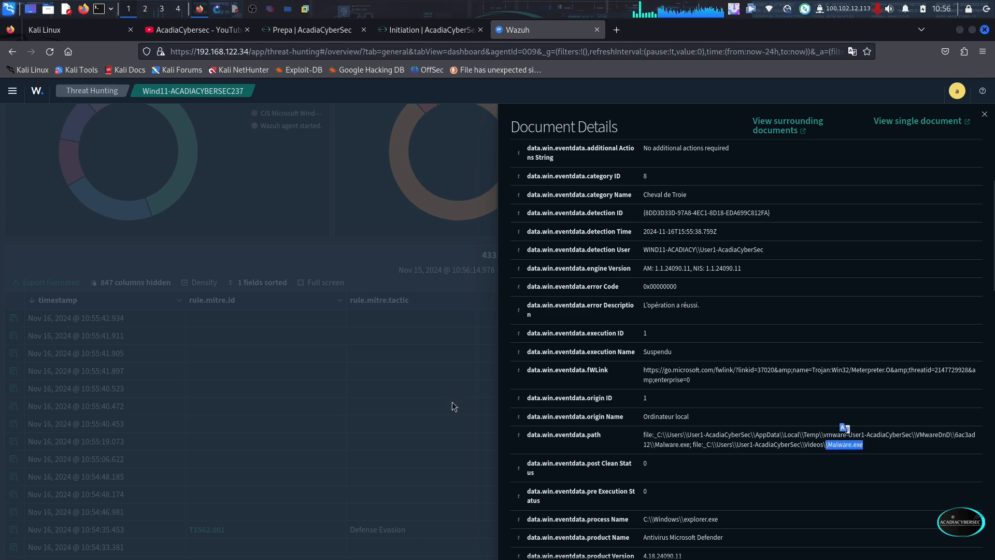
pyautogui.click(444, 369)
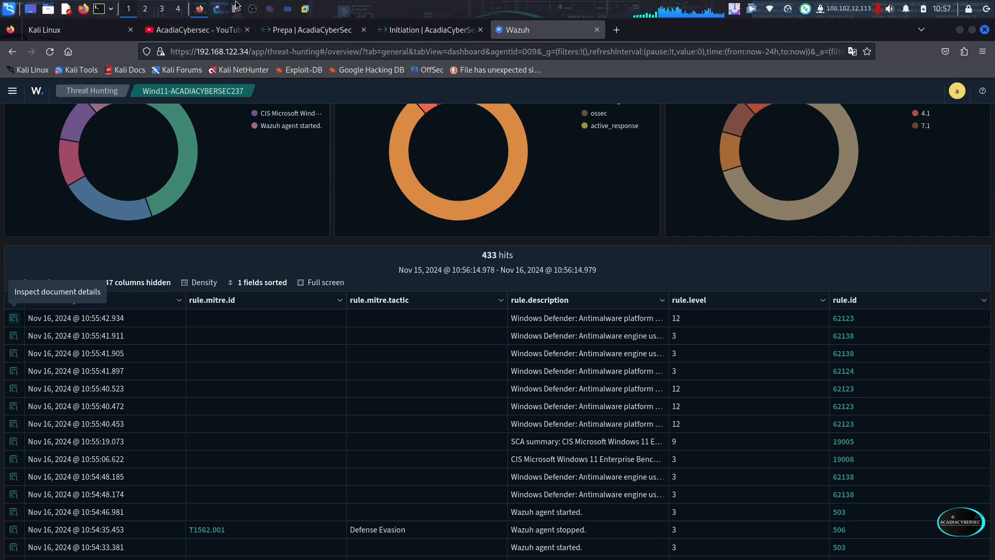
# Look through the AcadiaCybersec YouTube channel's videos and the AcadiaCyberSec Prepa and Initiation course pages
pyautogui.click(192, 31)
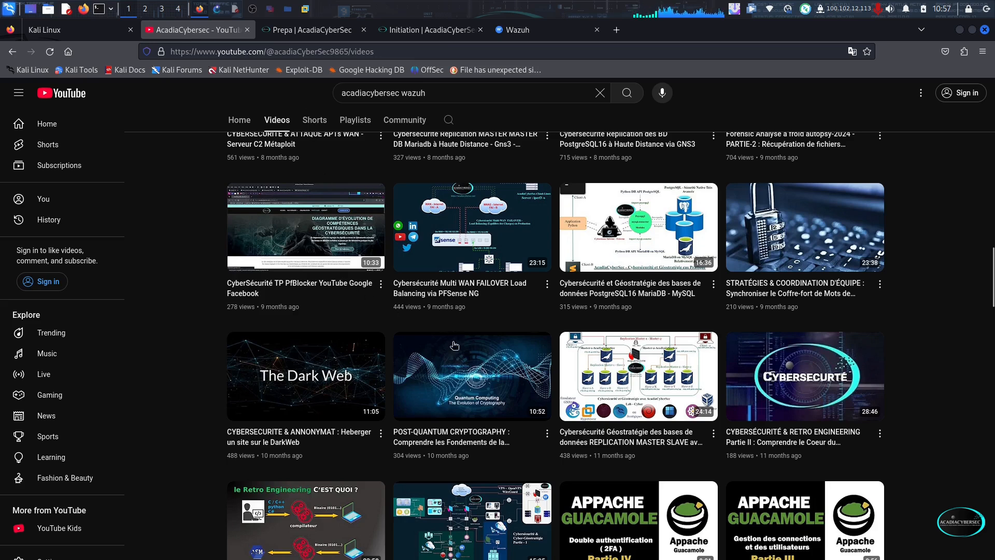
pyautogui.scroll(5, 446, 332)
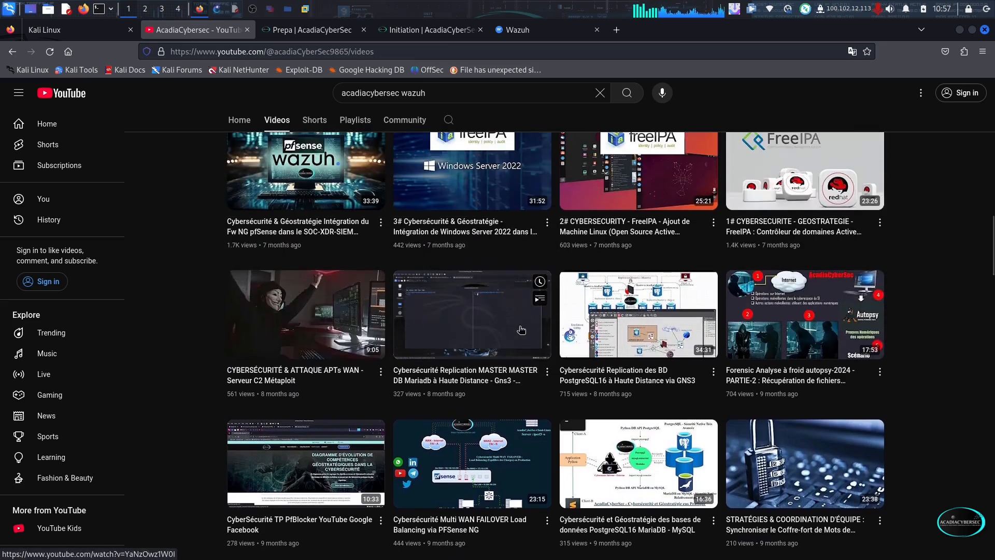
pyautogui.click(308, 31)
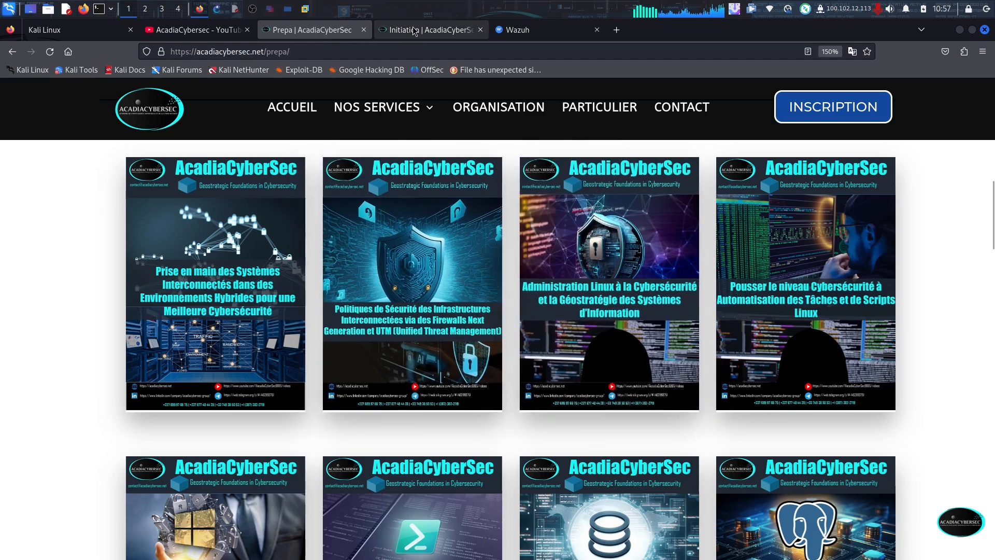
pyautogui.click(430, 29)
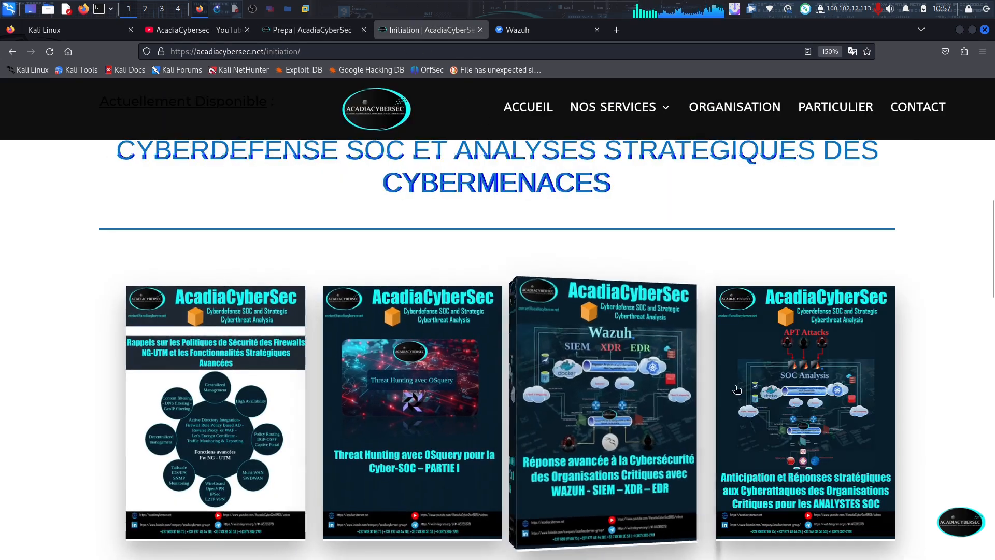